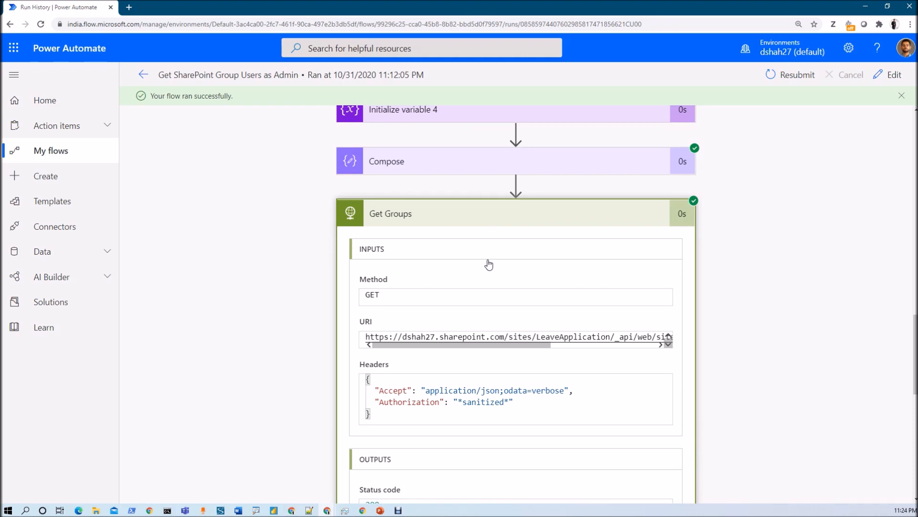
# Step: Examine the Get Access Token from SharePoint action's inputs and output body, highlighting the access_token property name
pyautogui.scroll(15, 488, 265)
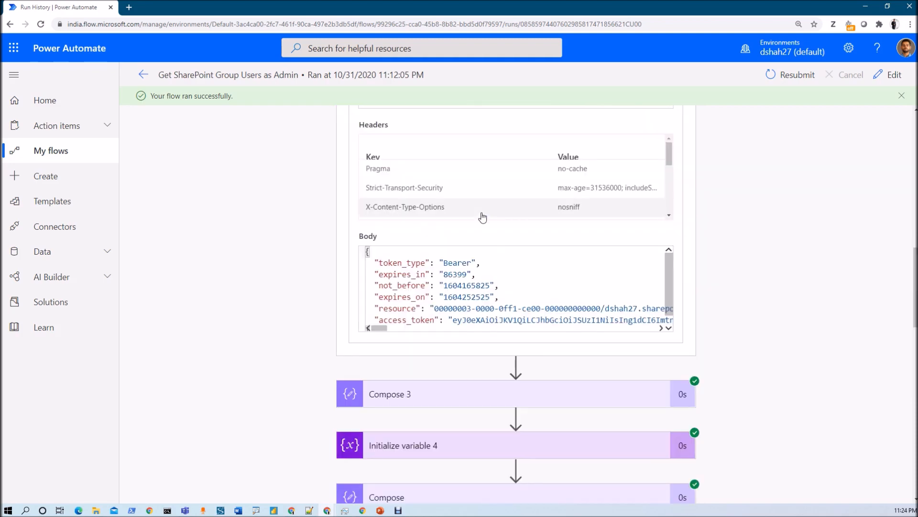
pyautogui.scroll(3, 445, 177)
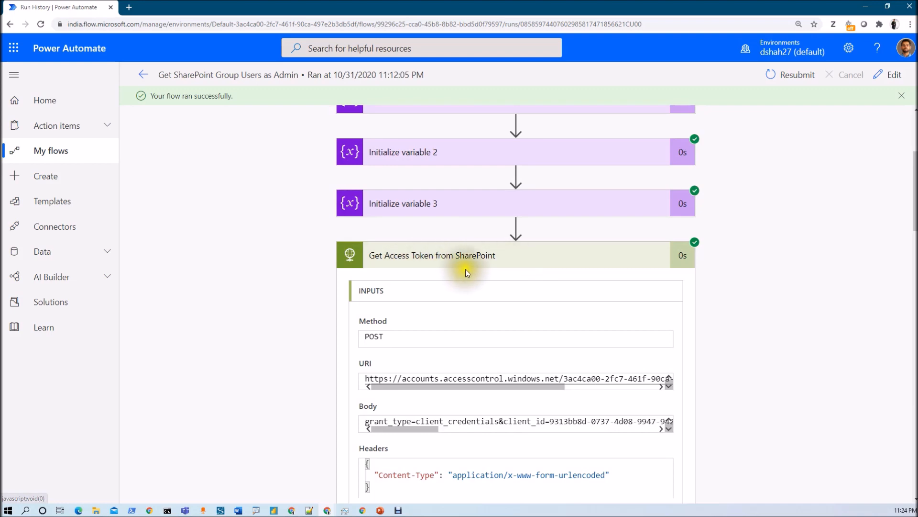
pyautogui.scroll(-2, 467, 271)
pyautogui.scroll(-9, 467, 273)
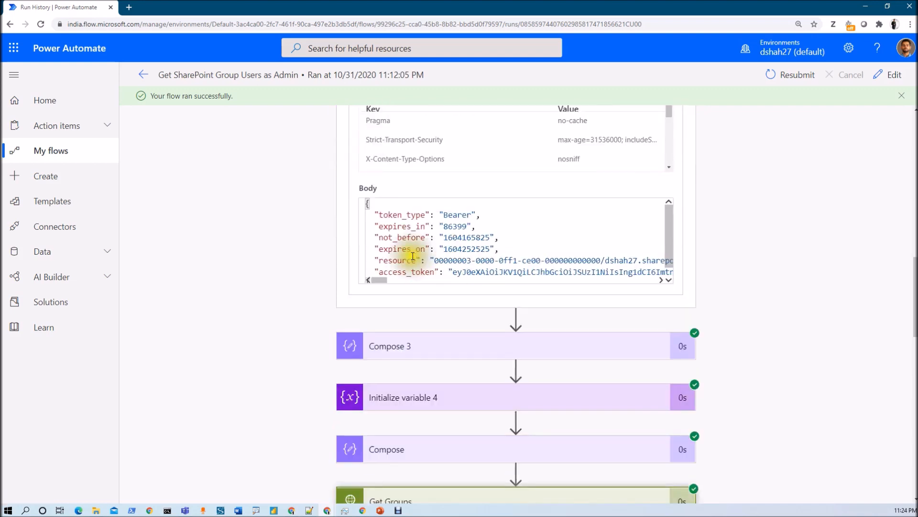
pyautogui.scroll(-2, 378, 208)
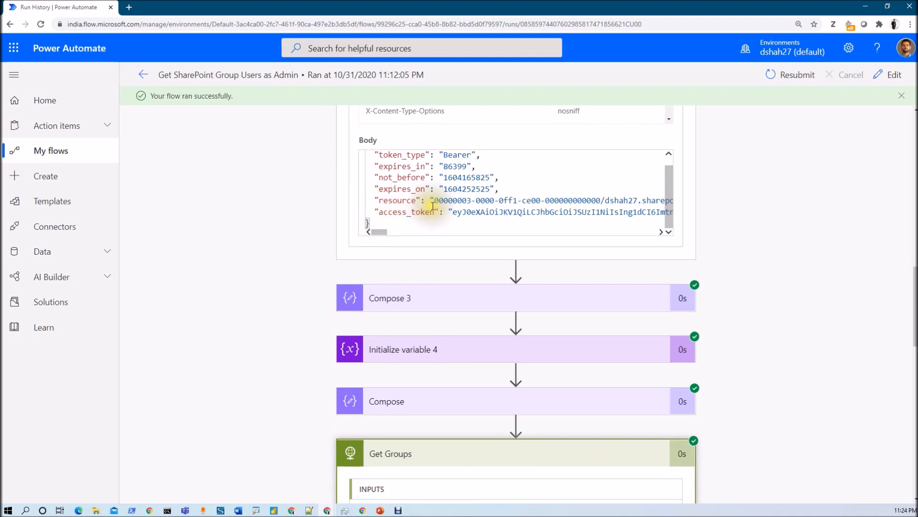
pyautogui.scroll(2, 426, 204)
pyautogui.scroll(-1, 416, 203)
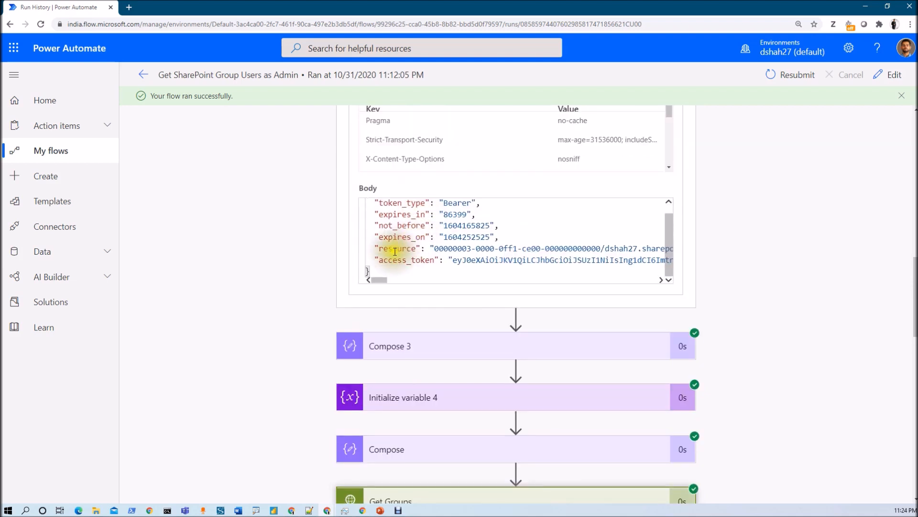
pyautogui.moveTo(379, 260); pyautogui.dragTo(435, 260)
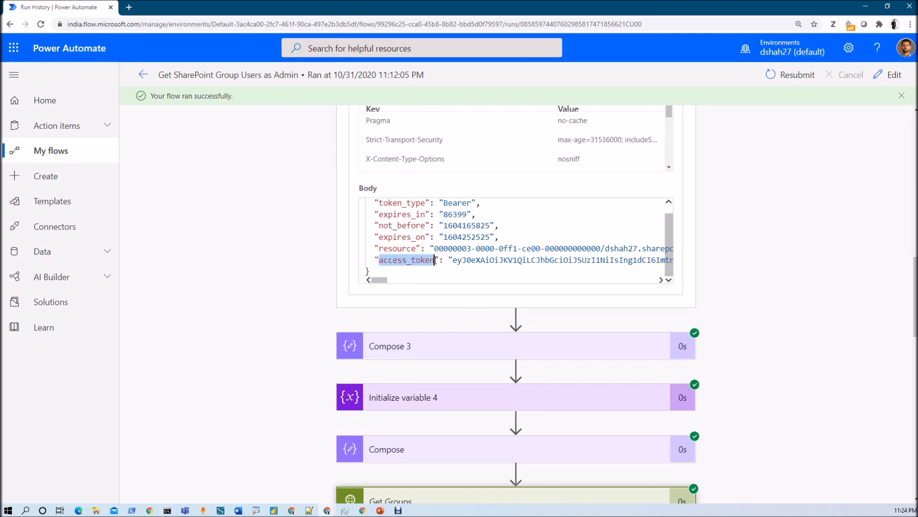
pyautogui.scroll(1, 433, 256)
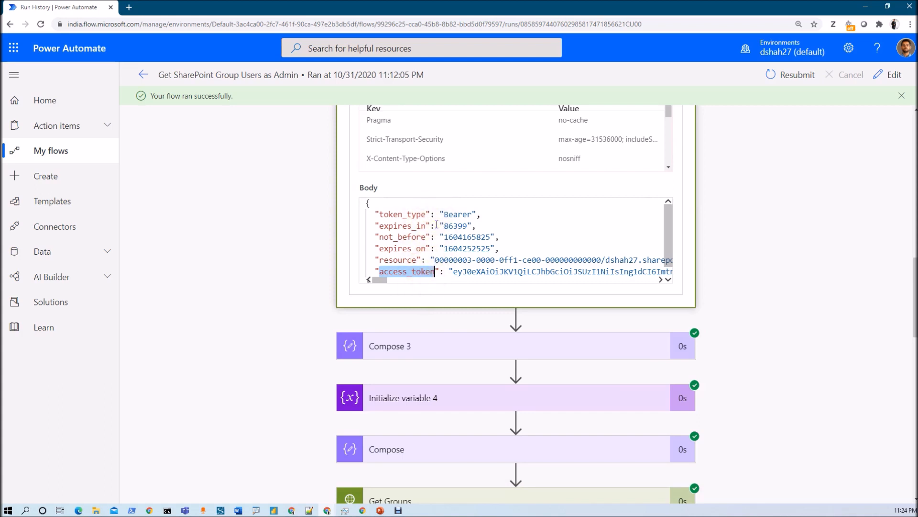
# Step: Review the Get Groups action's inputs and outputs, and select the entire JSON in its output body
pyautogui.scroll(-6, 436, 224)
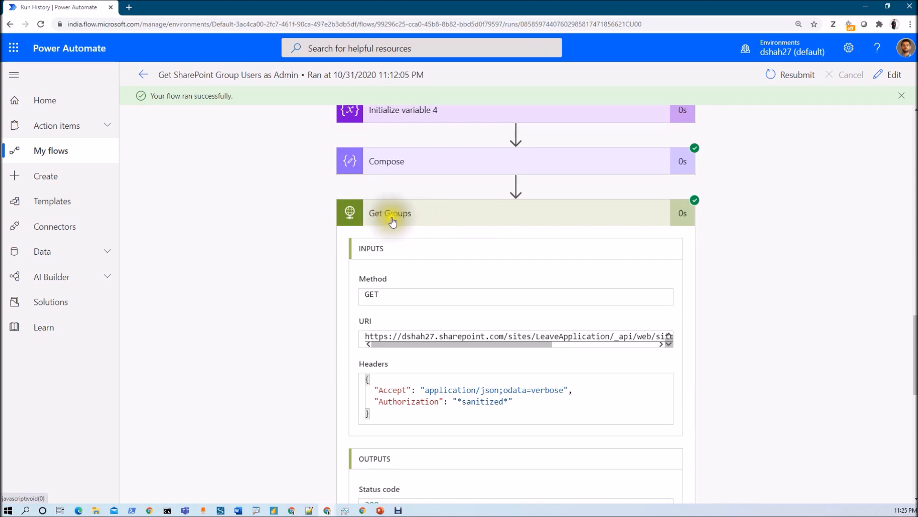
pyautogui.scroll(-1, 395, 223)
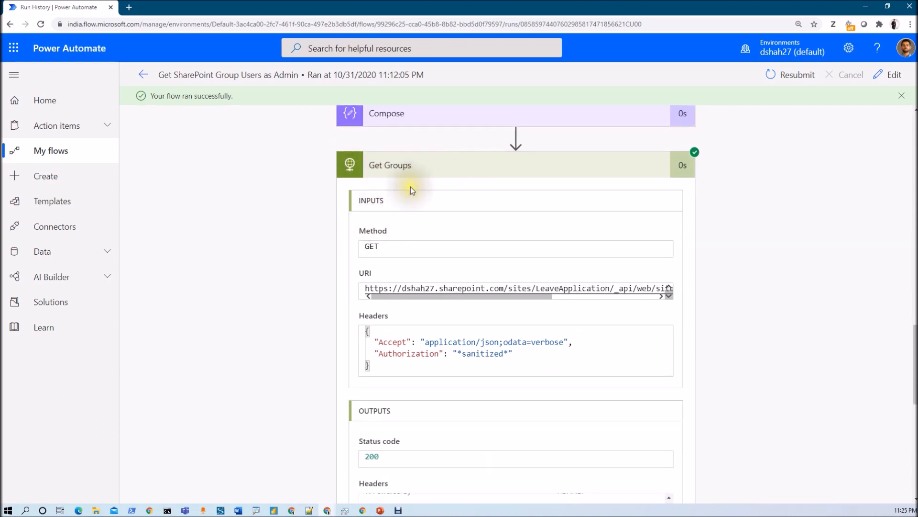
pyautogui.scroll(-8, 410, 190)
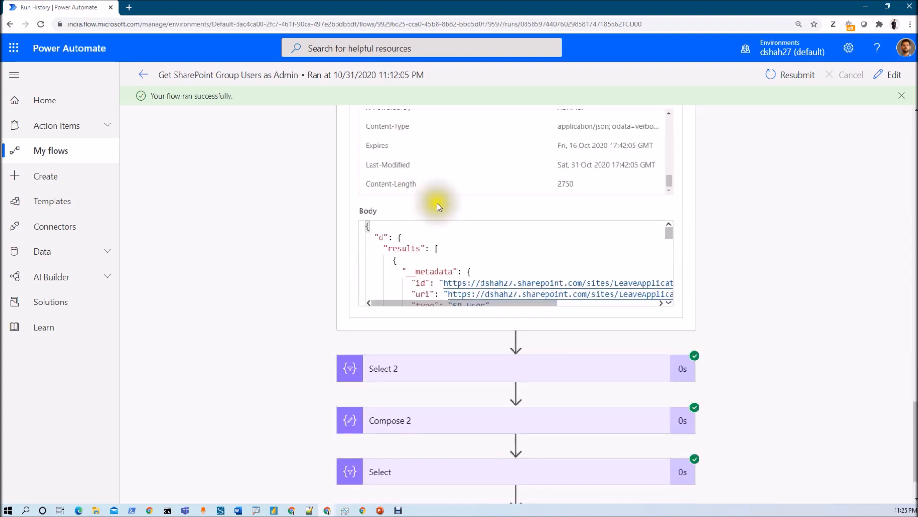
pyautogui.scroll(-4, 439, 242)
pyautogui.scroll(-6, 448, 244)
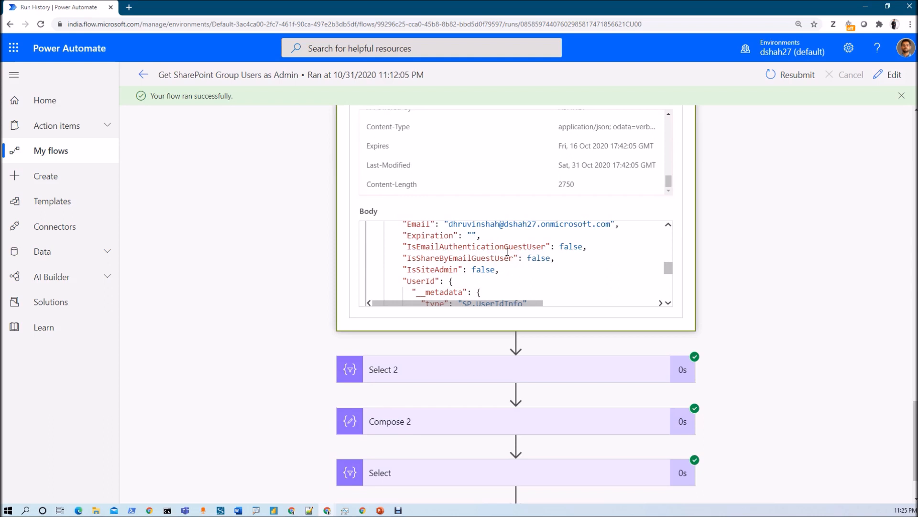
pyautogui.hotkey('ctrl', 'a')
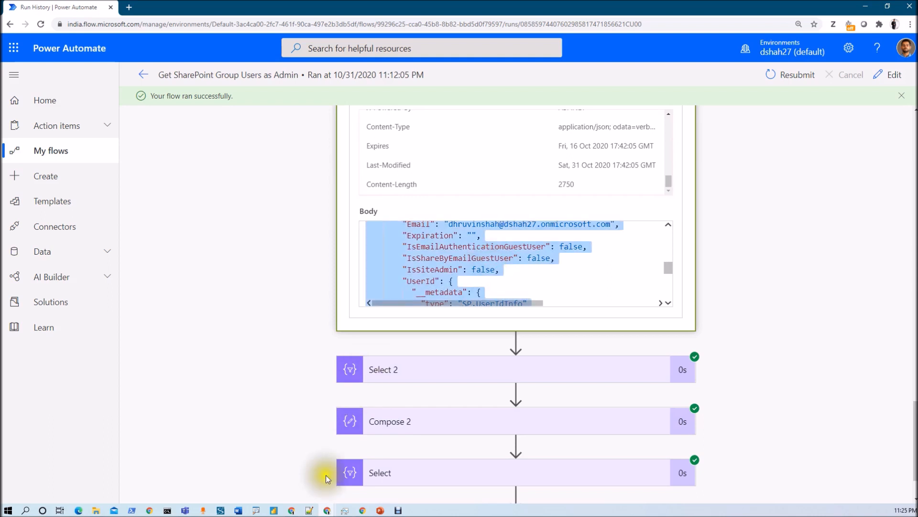
# Step: Switch to Notepad++ and examine the JSON nesting in the new 194 file, from the root object through "d" to the "results" array
pyautogui.click(308, 513)
pyautogui.click(308, 513)
pyautogui.click(308, 513)
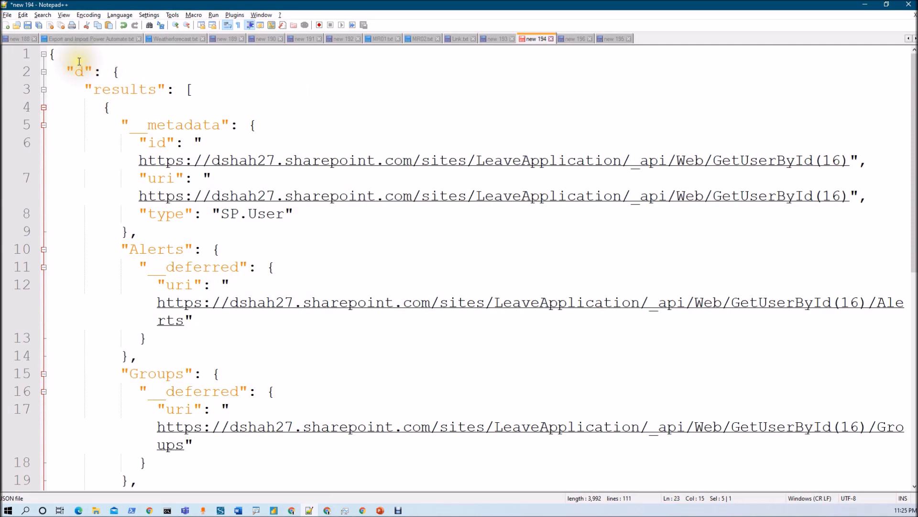
pyautogui.click(49, 54)
pyautogui.click(52, 55)
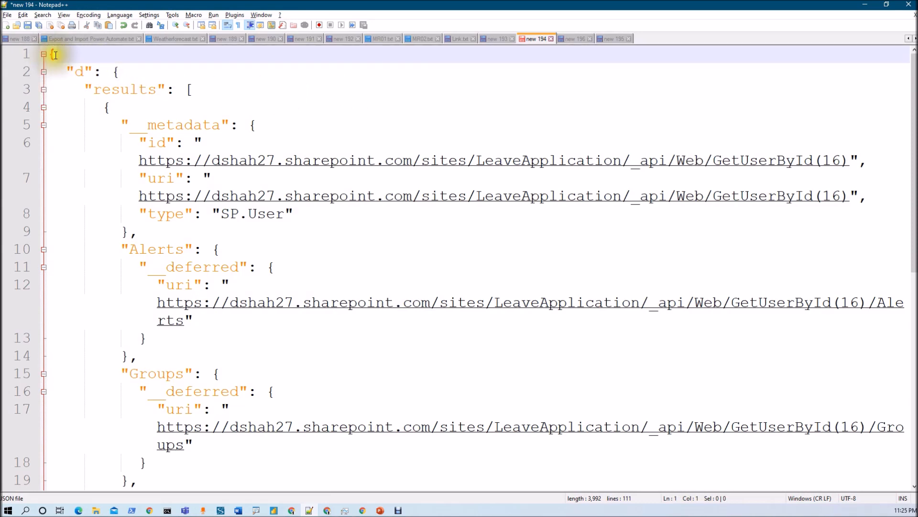
pyautogui.moveTo(66, 72); pyautogui.dragTo(96, 72)
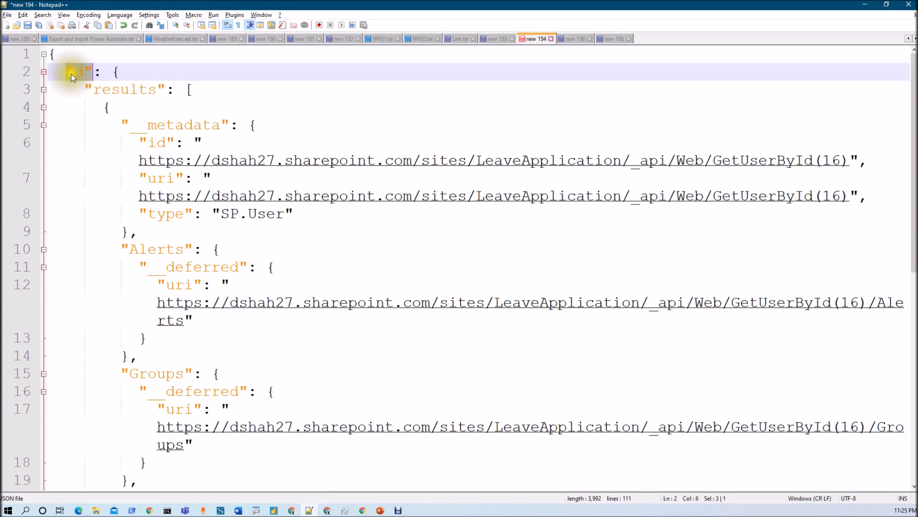
pyautogui.click(111, 71)
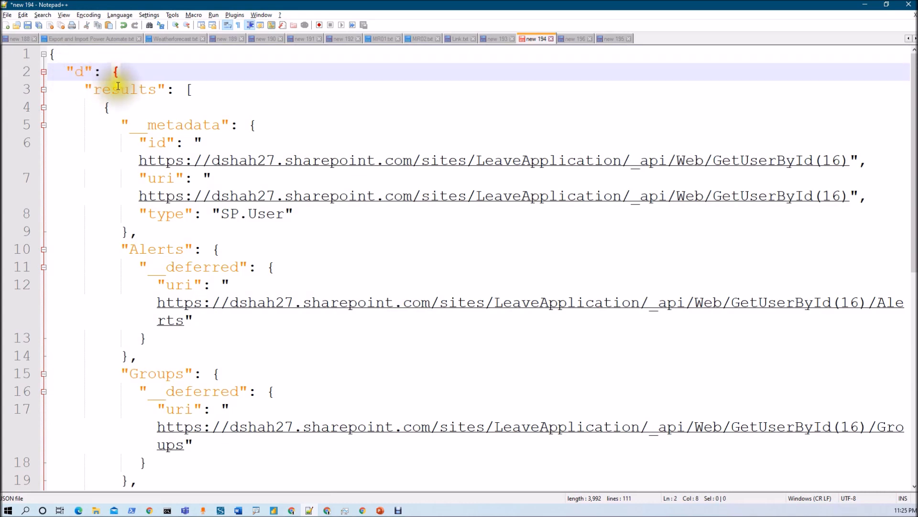
pyautogui.moveTo(88, 86); pyautogui.dragTo(137, 86)
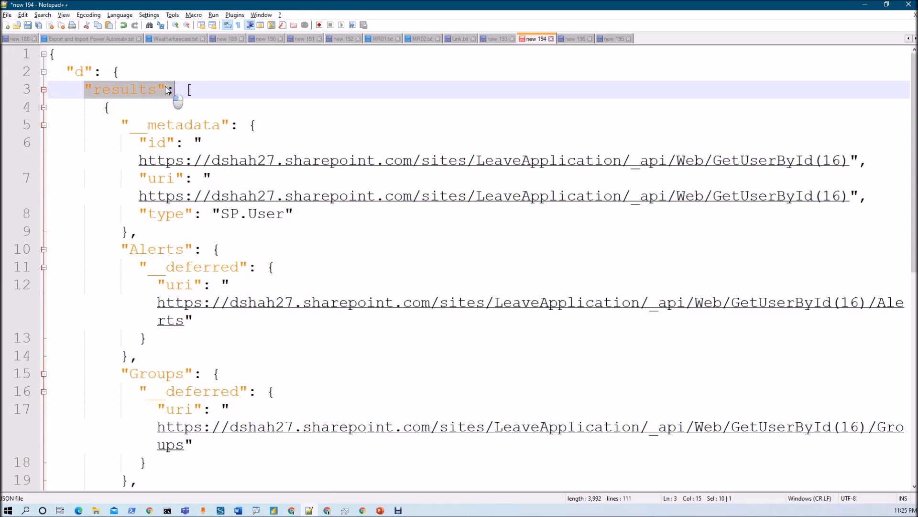
pyautogui.click(184, 89)
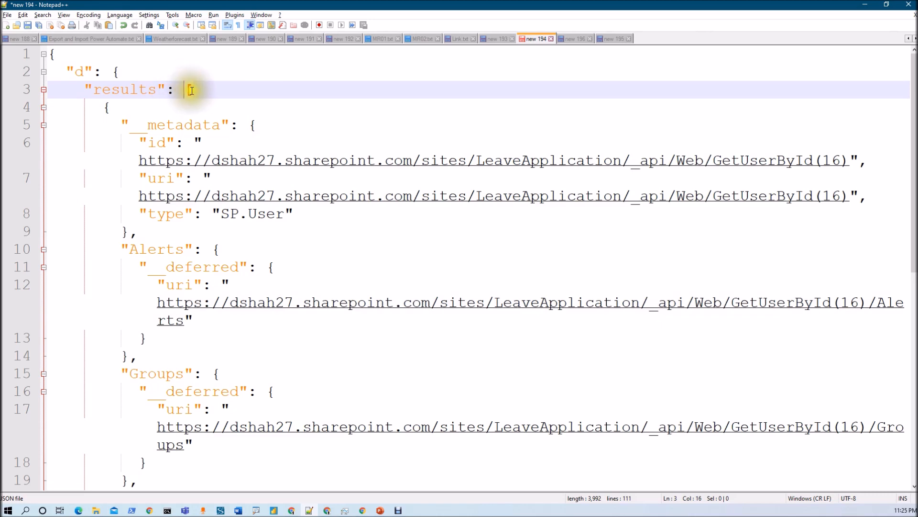
# Step: Collapse the user objects inside the "results" array to inspect their structure, and expand them again
pyautogui.click(106, 106)
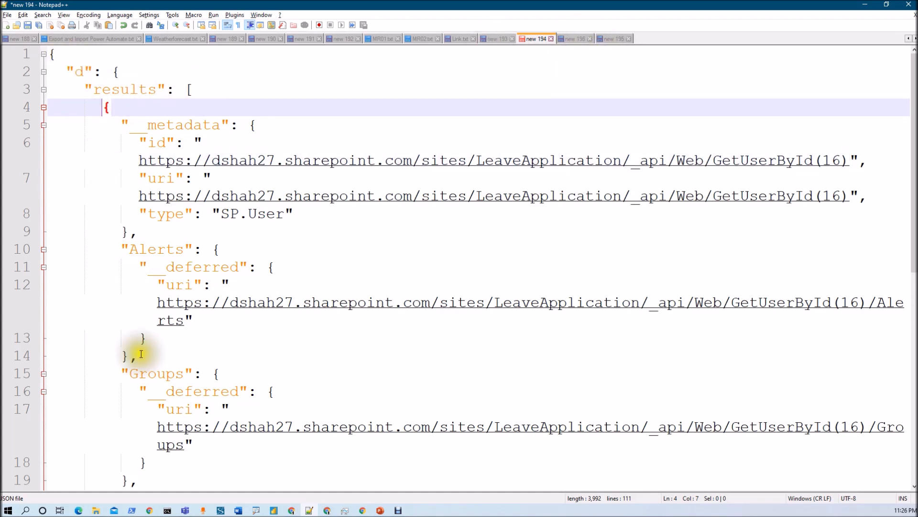
pyautogui.click(44, 107)
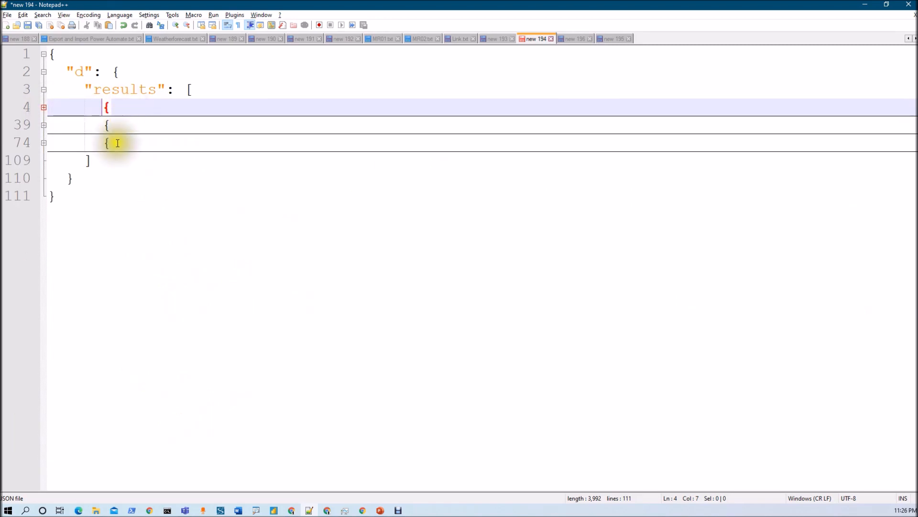
pyautogui.moveTo(616, 40)
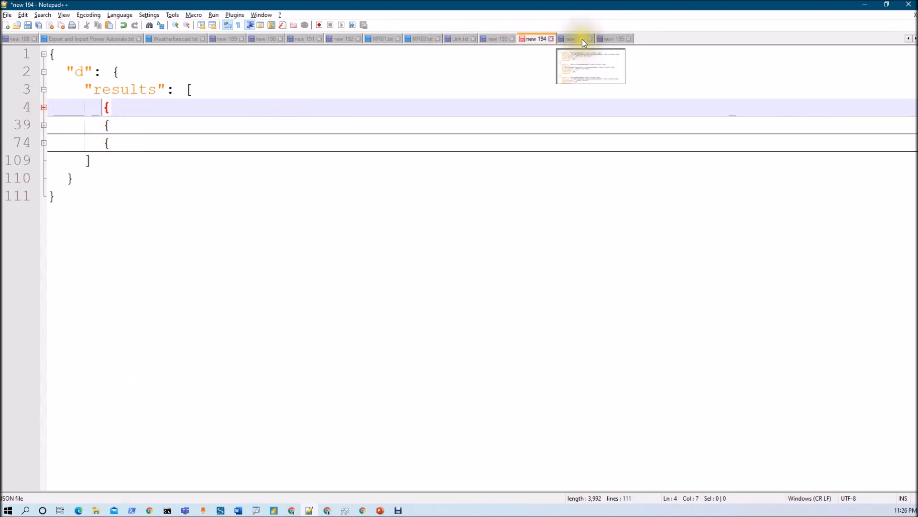
pyautogui.click(43, 107)
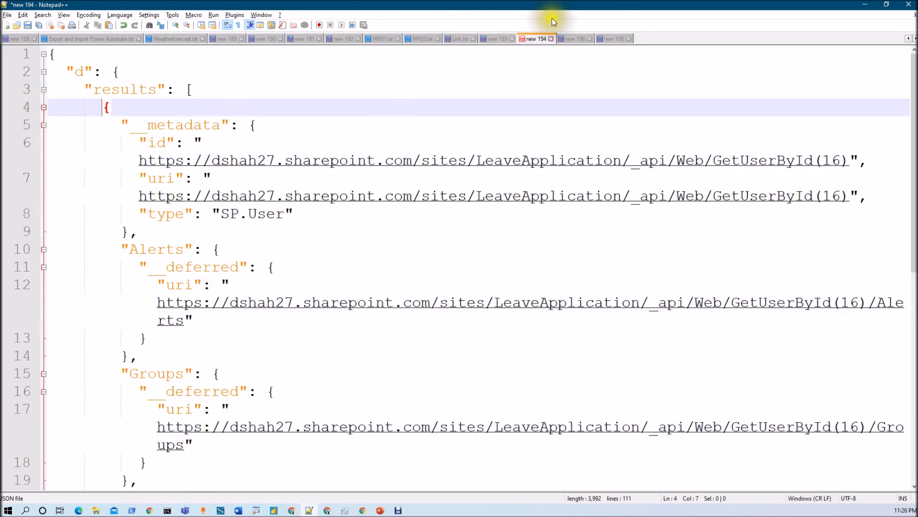
# Step: Open the new 196 file and examine the Email property and the opening and closing braces of the first user object
pyautogui.click(567, 39)
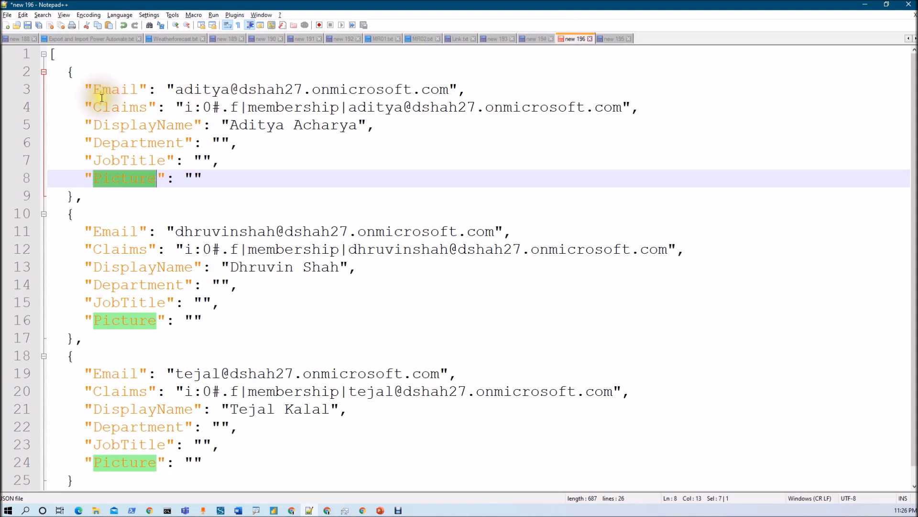
pyautogui.click(89, 90)
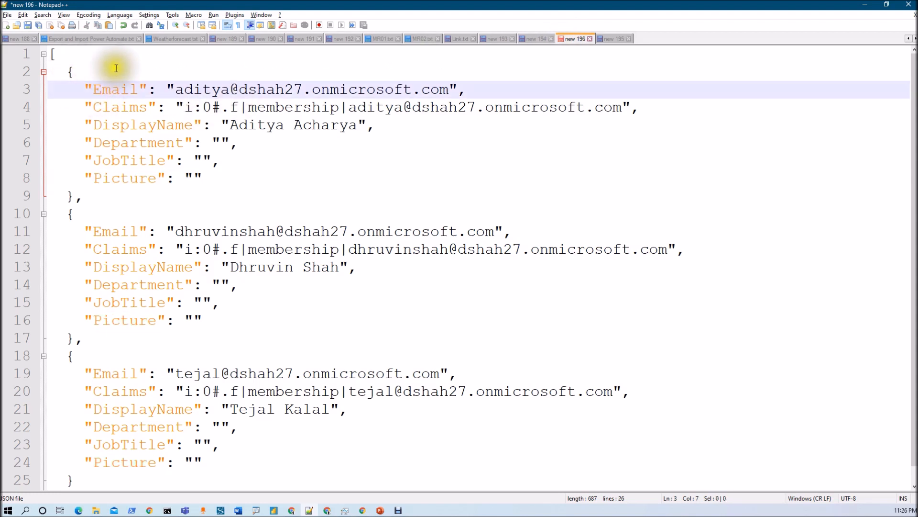
pyautogui.click(67, 71)
pyautogui.click(72, 195)
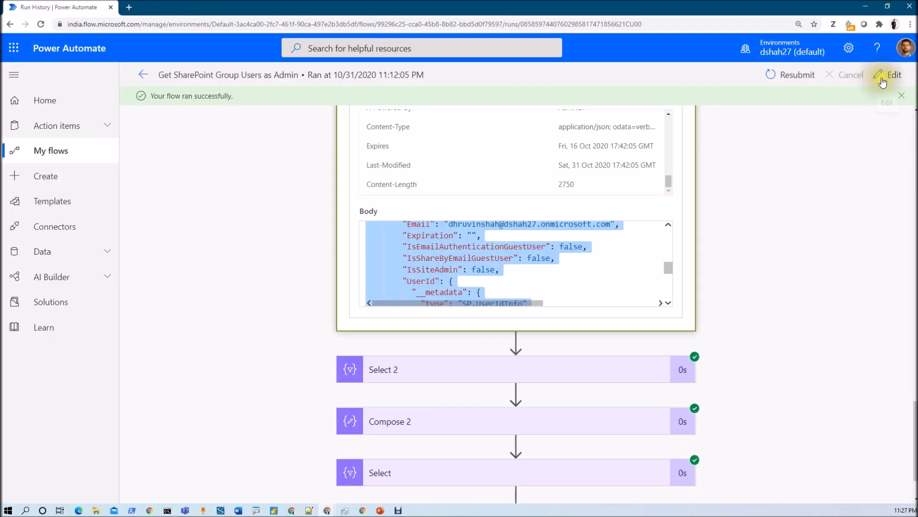
# Step: Switch to Power Automate, open the Get SharePoint Group Users as Admin flow for editing, and expand the Get Access Token from SharePoint action
pyautogui.click(887, 75)
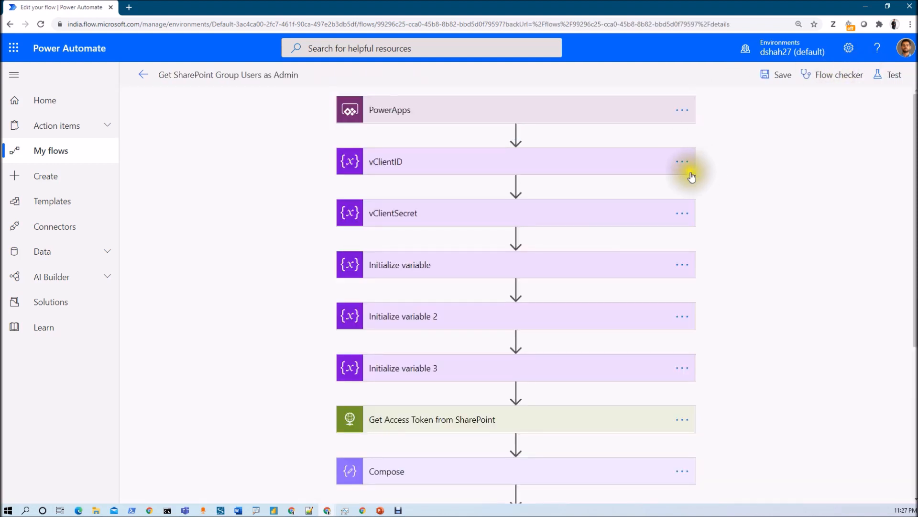
pyautogui.scroll(-3, 434, 306)
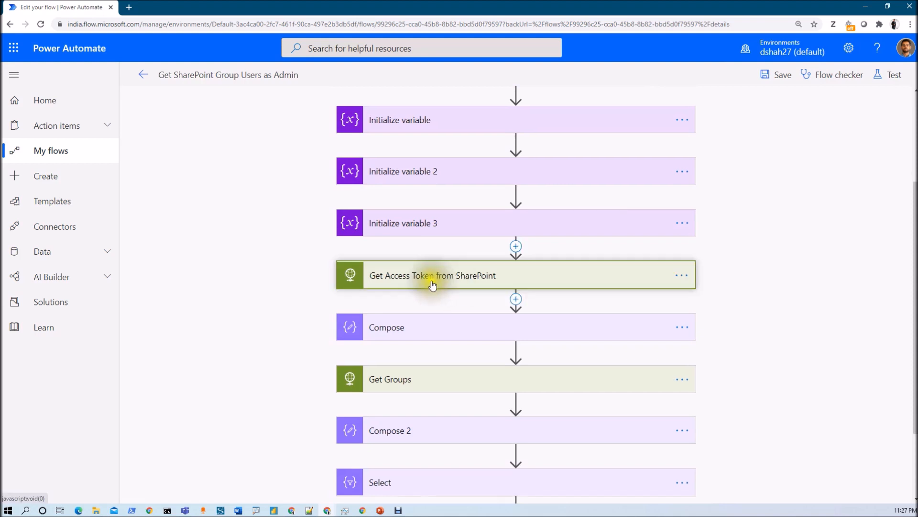
pyautogui.click(433, 286)
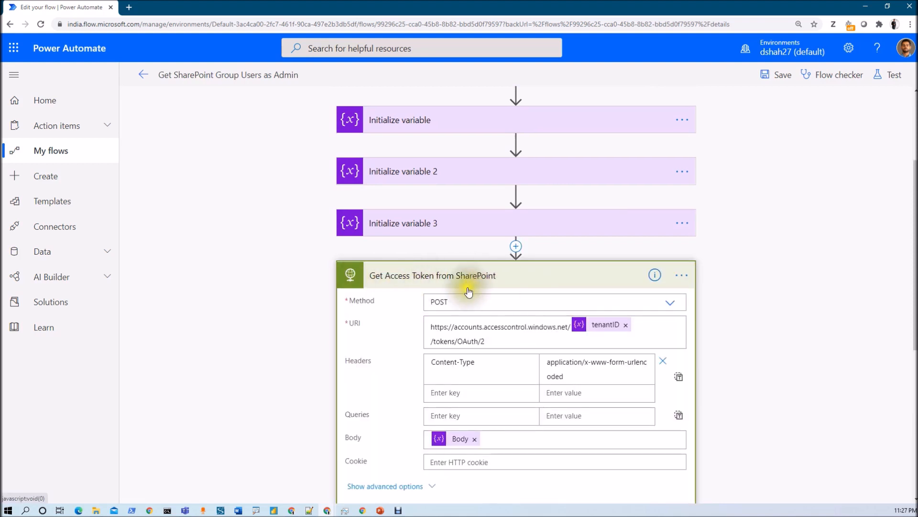
pyautogui.scroll(-3, 449, 295)
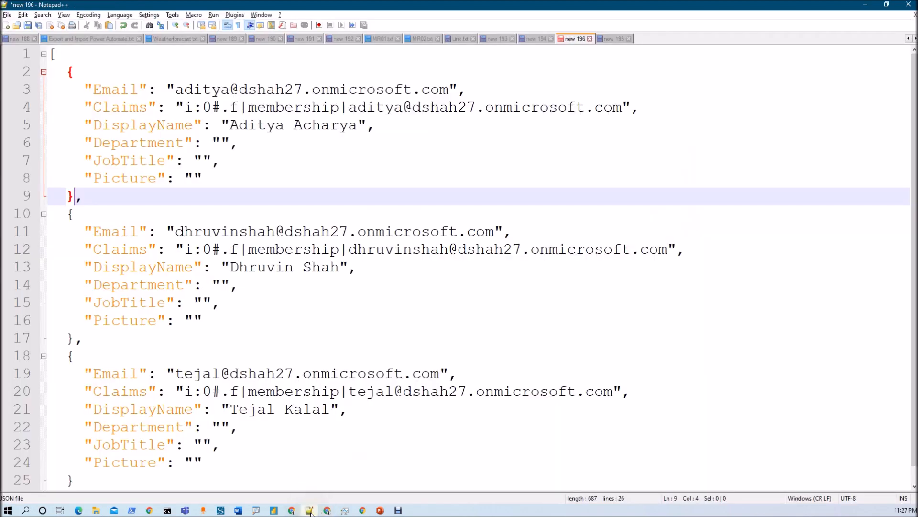
# Step: Check the access_token property in the new 195 file in Notepad++, and return to the flow in Power Automate
pyautogui.click(309, 510)
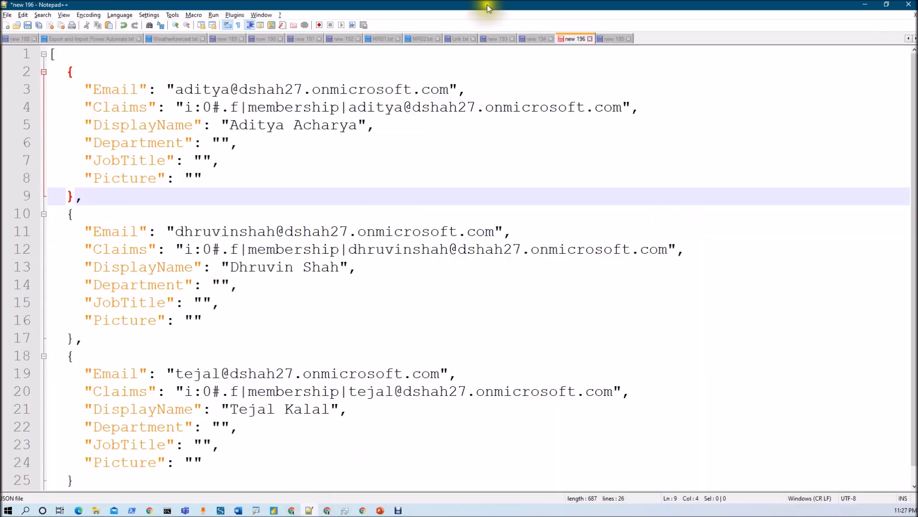
pyautogui.click(612, 38)
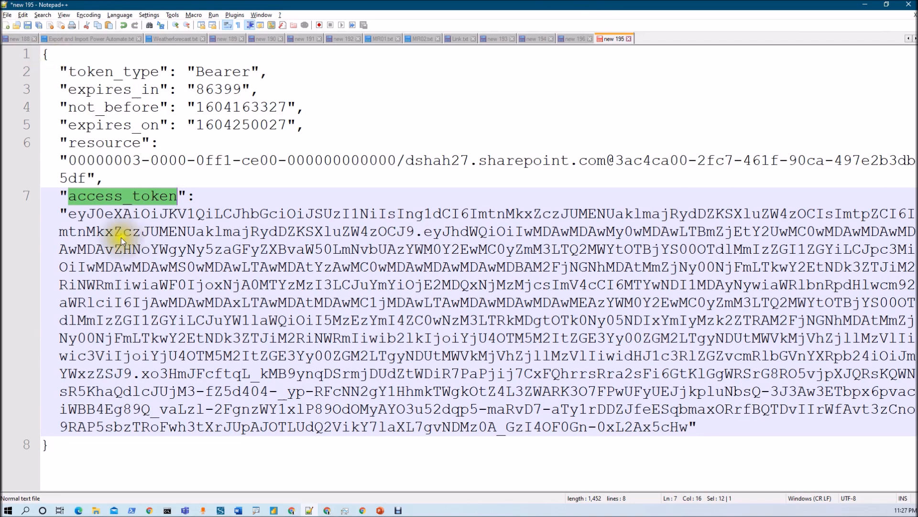
pyautogui.hotkey('alt', 'Tab')
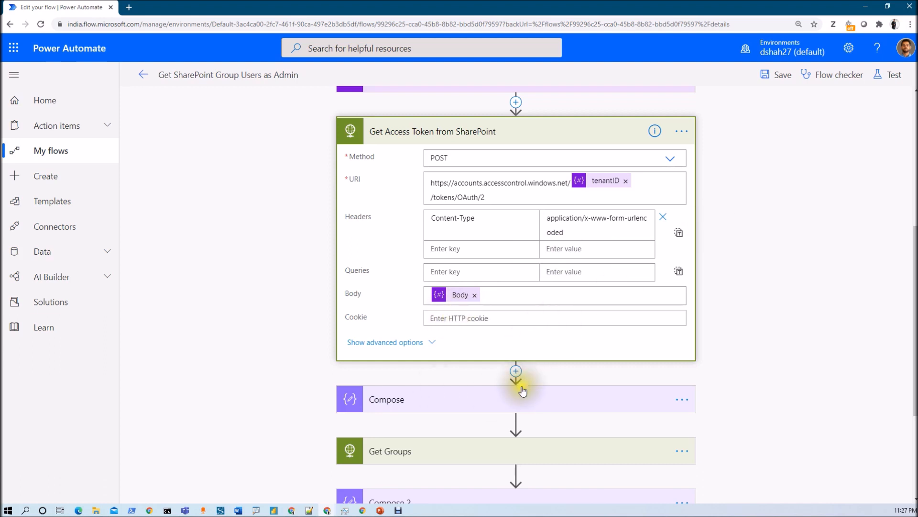
# Step: Insert a Compose action directly below Get Access Token from SharePoint and open the expression editor for its Inputs
pyautogui.click(517, 373)
pyautogui.click(497, 391)
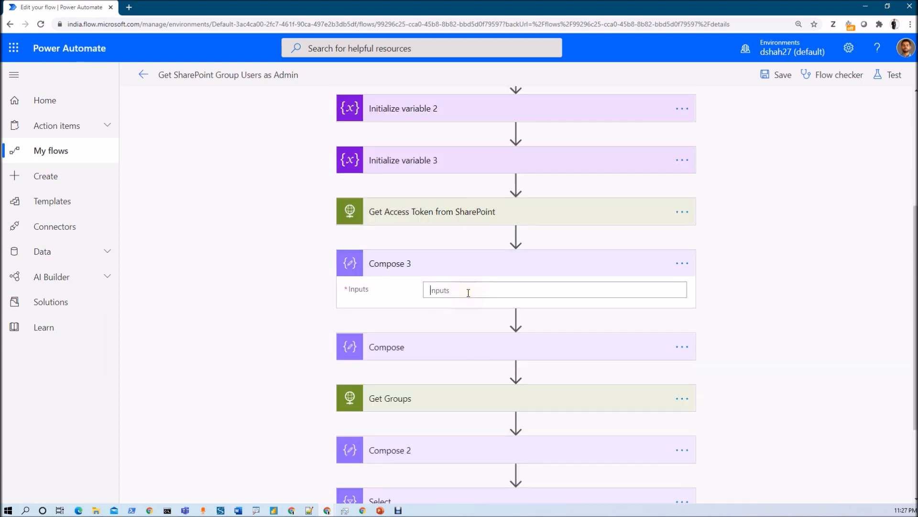
pyautogui.click(468, 291)
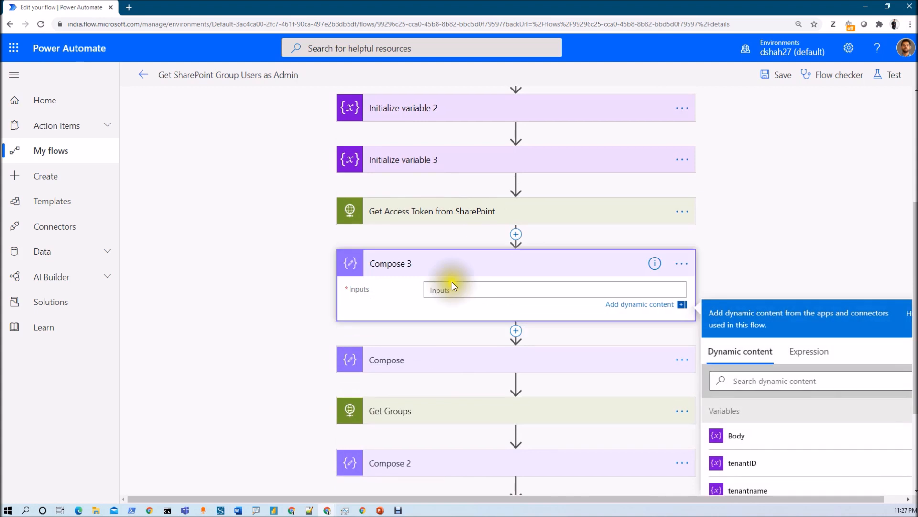
pyautogui.scroll(-1, 701, 348)
pyautogui.click(816, 305)
pyautogui.click(776, 332)
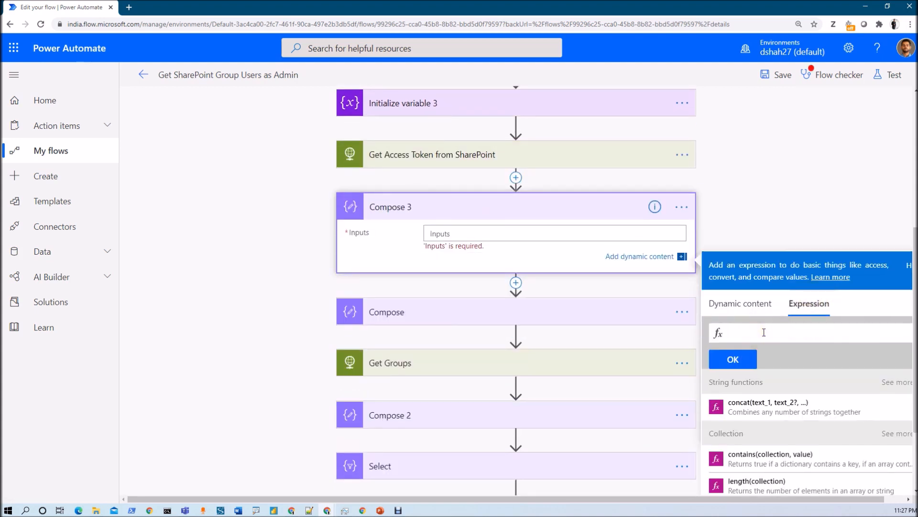
# Step: Write the expression body('Get_Access_Token_from_SharePoint') using the Body output of that action, and remove the duplicate body( prefix
pyautogui.write('bod')
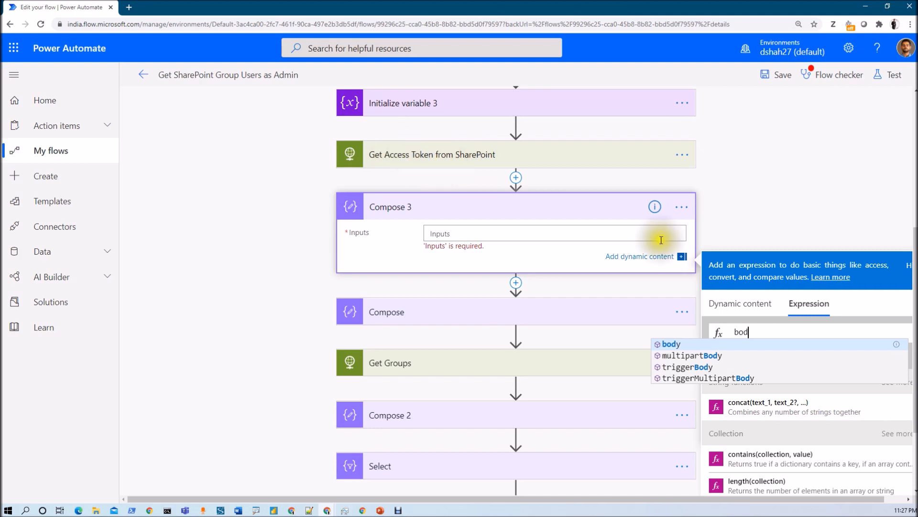
pyautogui.write('y')
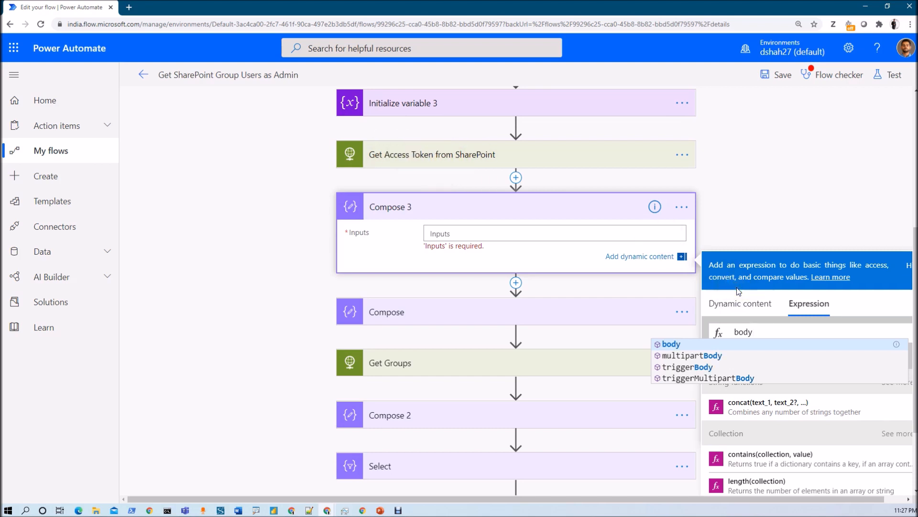
pyautogui.write('(')
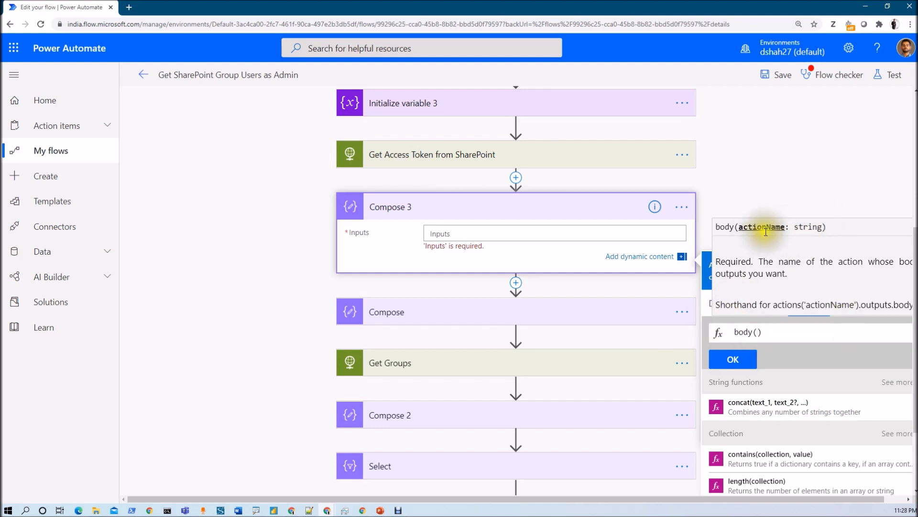
pyautogui.click(708, 315)
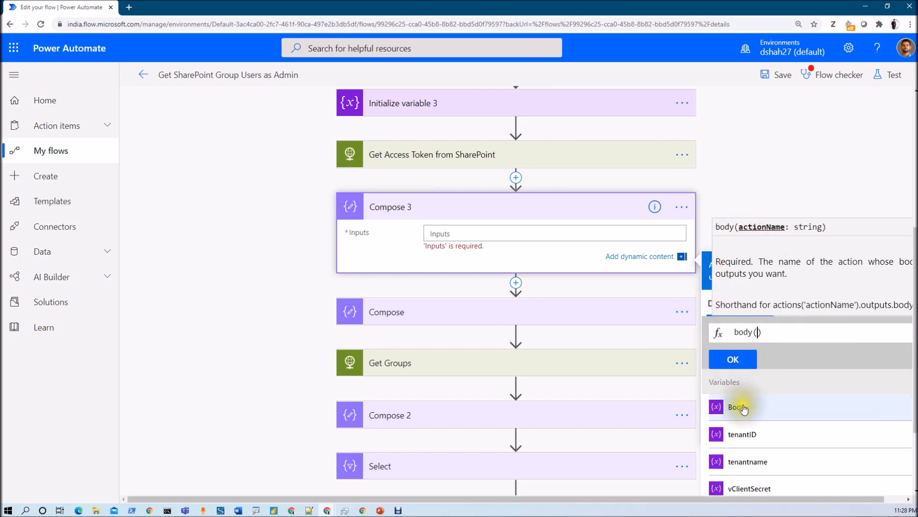
pyautogui.scroll(-2, 739, 405)
pyautogui.click(749, 484)
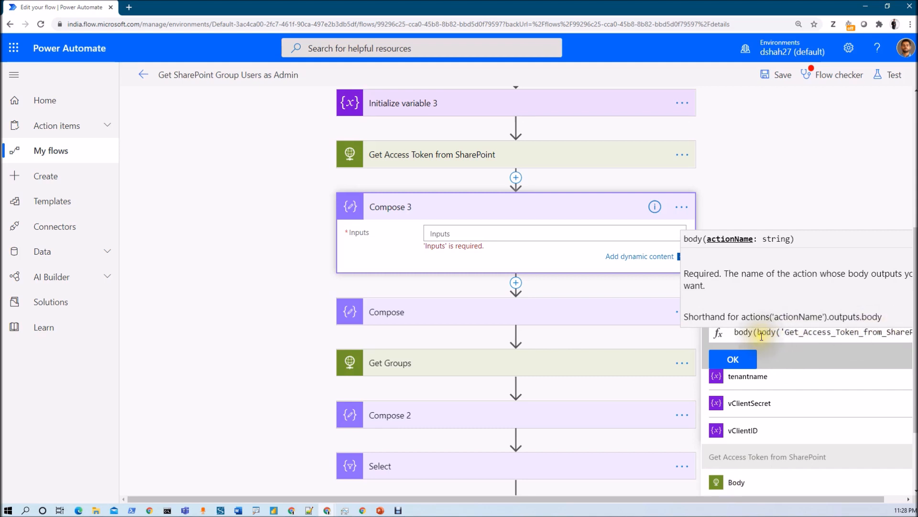
pyautogui.moveTo(760, 336); pyautogui.dragTo(737, 338)
pyautogui.press('BackSpace')
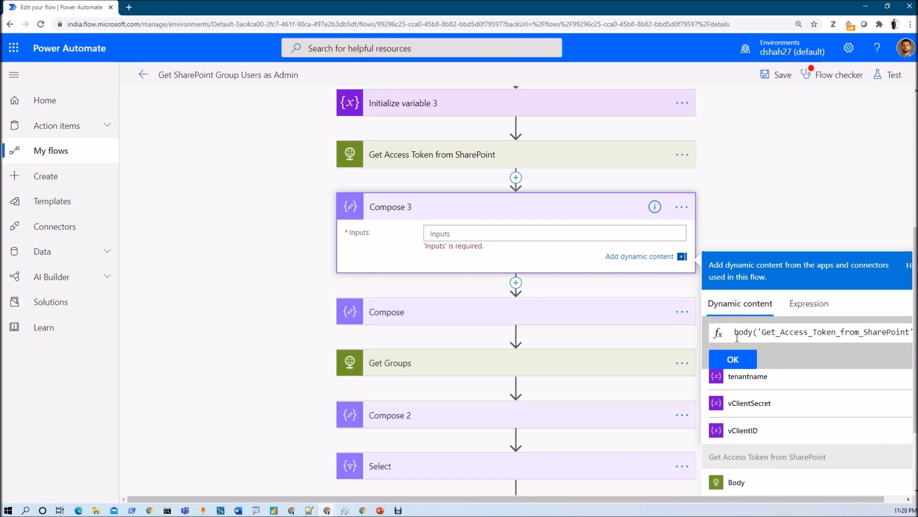
# Step: Append the property accessor ?[] to the end of the body('Get_Access_Token_from_SharePoint') expression
pyautogui.press('Right')
pyautogui.press('Right')
pyautogui.press('Right')
pyautogui.press('Right')
pyautogui.press('Right')
pyautogui.press('Right')
pyautogui.press('Right')
pyautogui.press('Right')
pyautogui.press('Right')
pyautogui.press('Right')
pyautogui.press('Right')
pyautogui.press('Right')
pyautogui.press('Right')
pyautogui.press('Right')
pyautogui.press('Right')
pyautogui.press('Right')
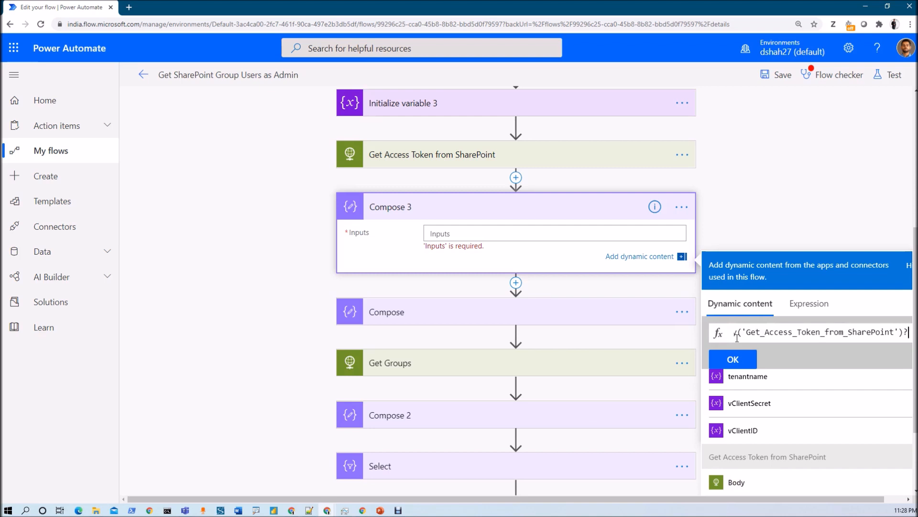
pyautogui.write('[')
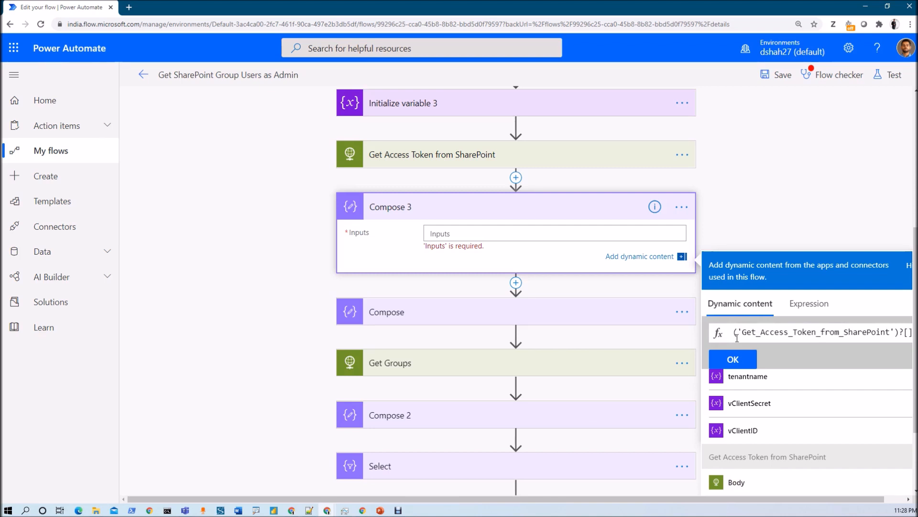
pyautogui.moveTo(587, 495); pyautogui.dragTo(662, 498)
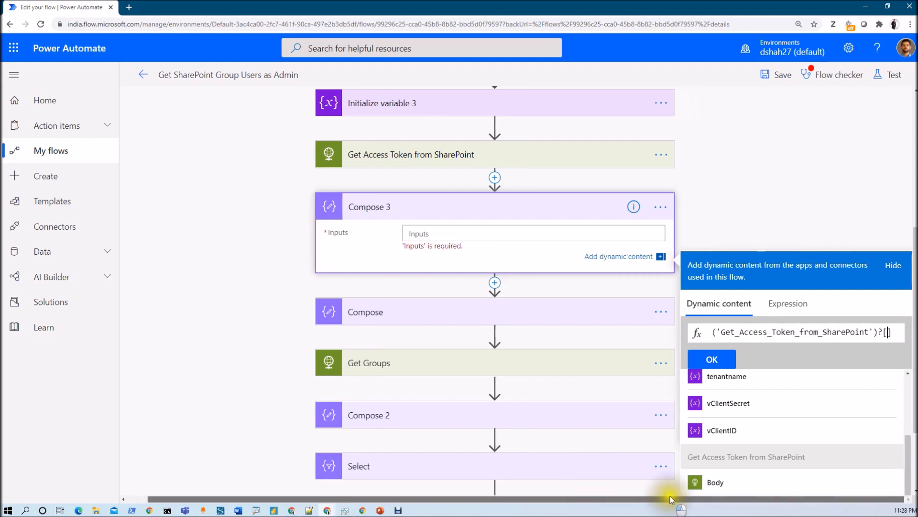
# Step: Fill the accessor with 'access_token', as named in the new 195 file in Notepad++, and insert the expression into Compose 3's Inputs
pyautogui.click(309, 510)
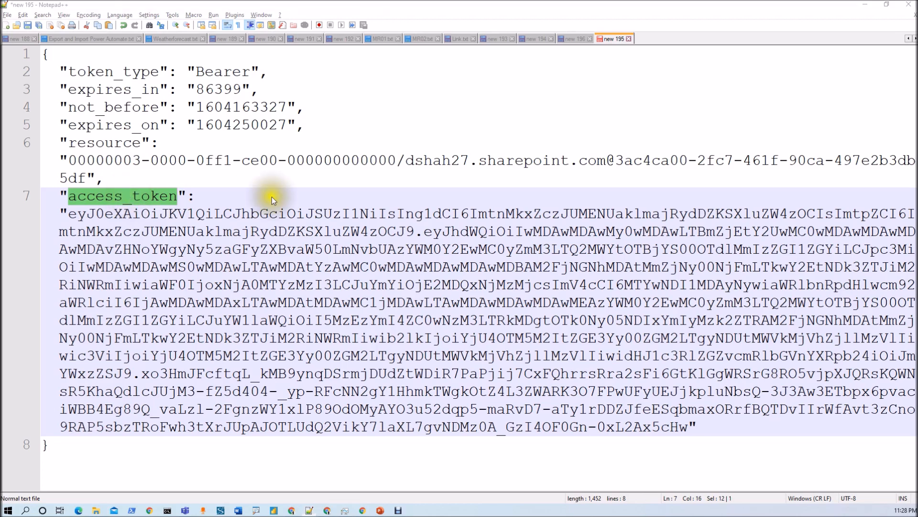
pyautogui.hotkey('alt', 'Tab')
pyautogui.click(887, 333)
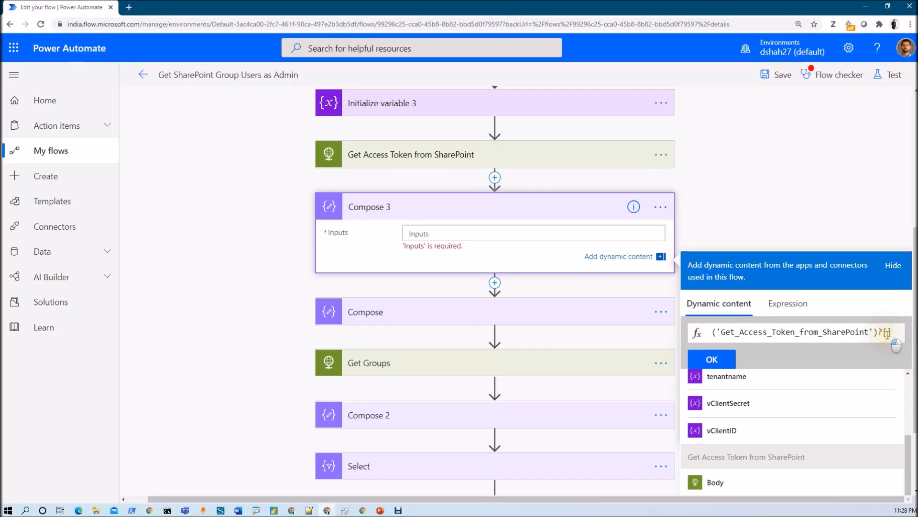
pyautogui.write("'")
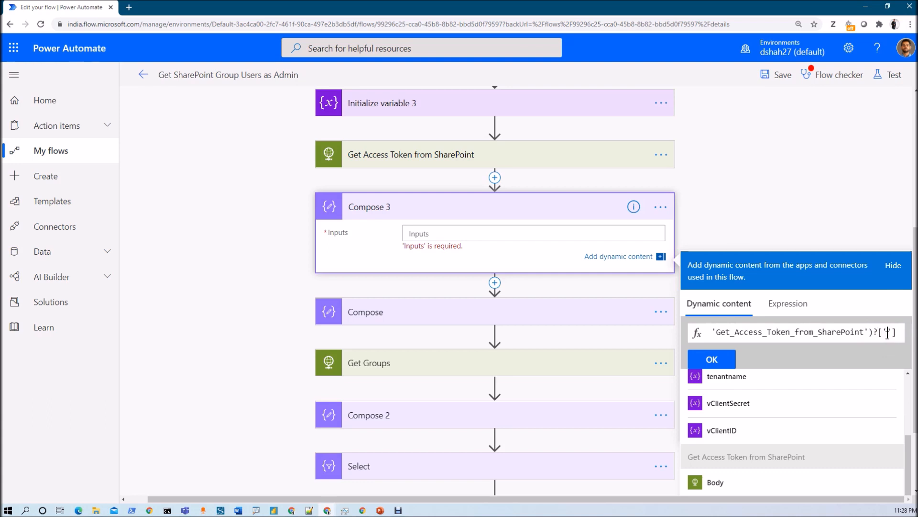
pyautogui.write('access_token')
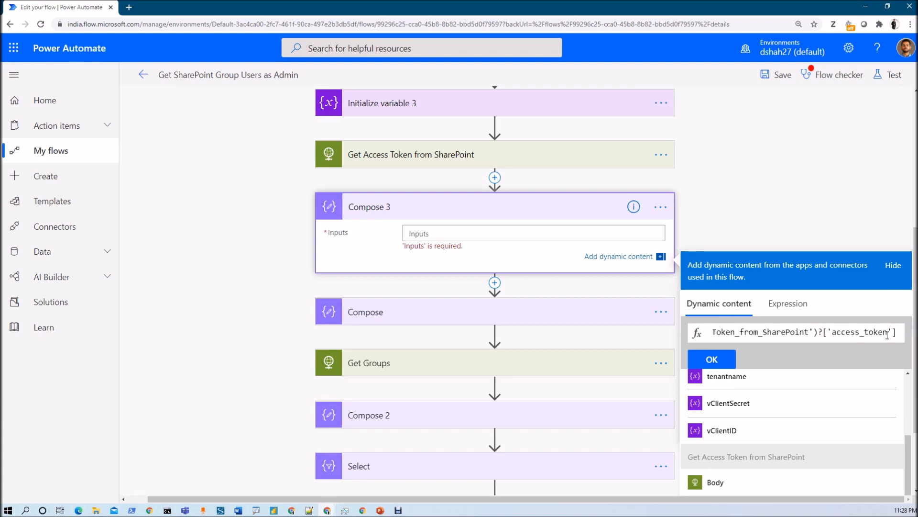
pyautogui.click(712, 359)
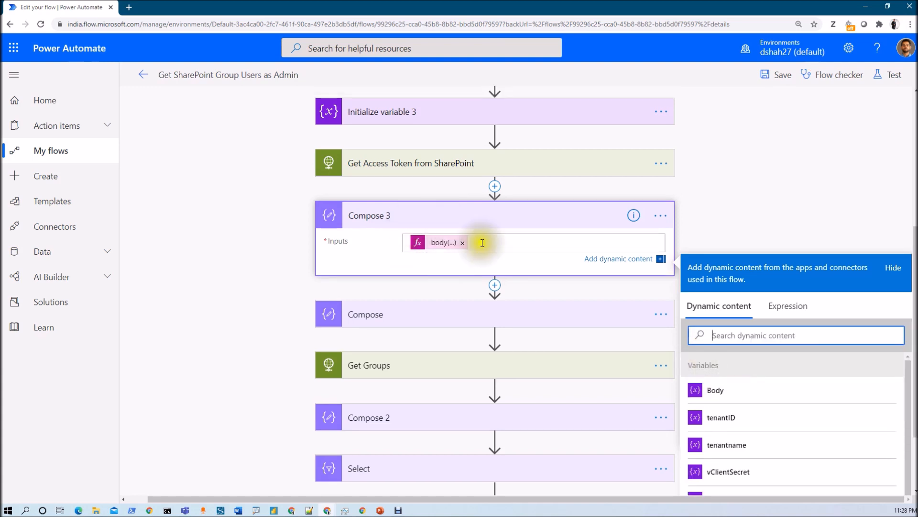
# Step: Save the flow and run a test to check the token in the Compose 3 output
pyautogui.click(780, 82)
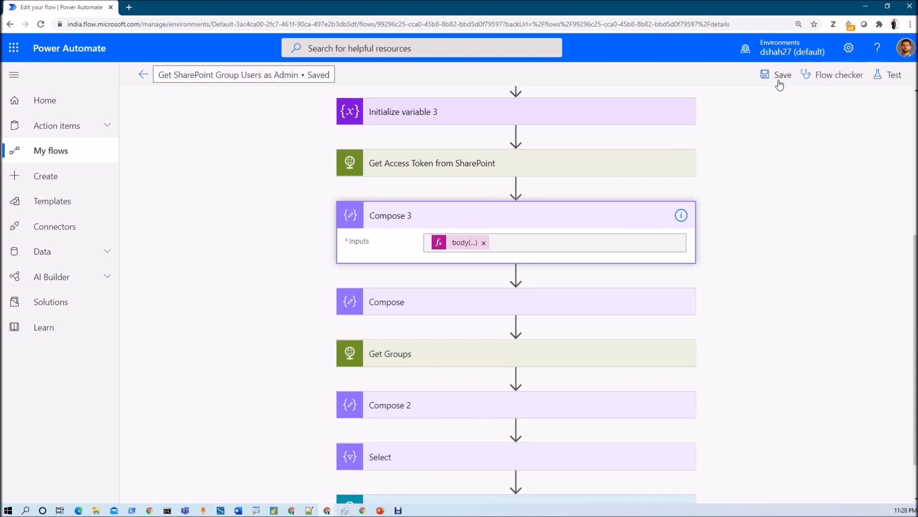
pyautogui.click(891, 74)
pyautogui.click(732, 124)
pyautogui.click(739, 159)
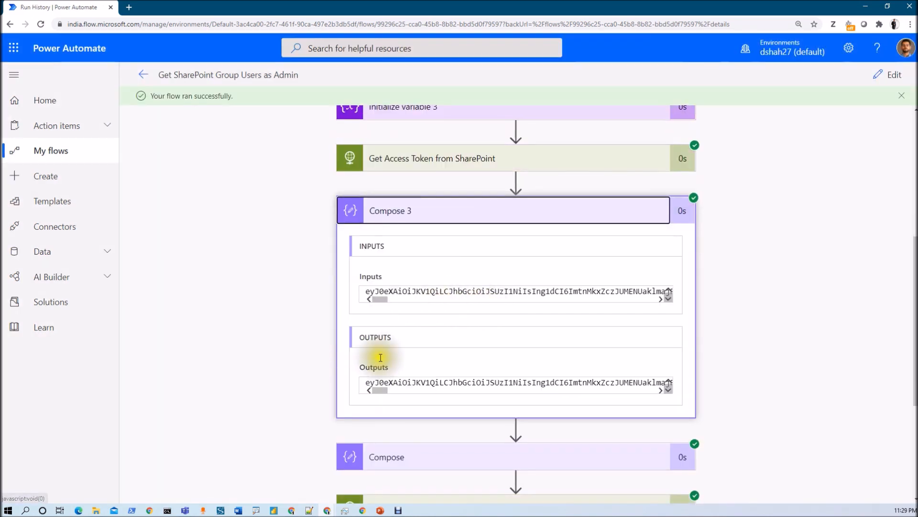
pyautogui.moveTo(419, 382); pyautogui.dragTo(693, 383)
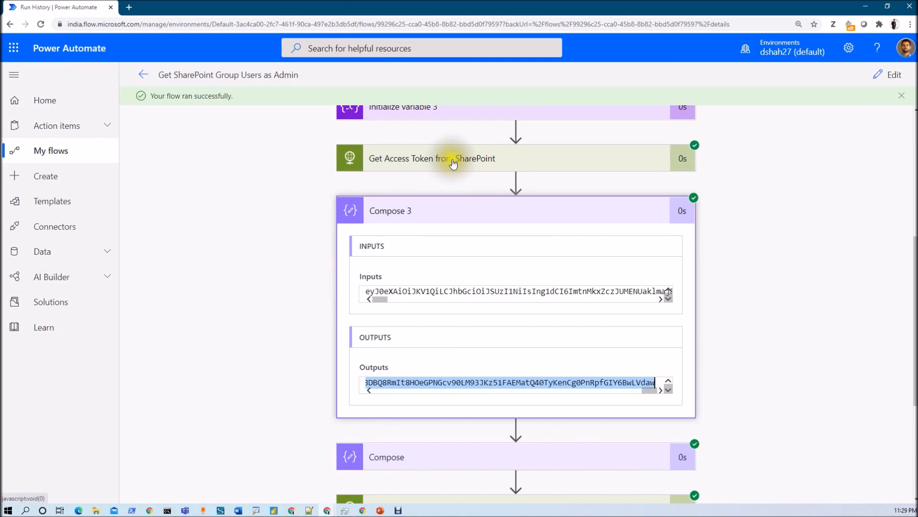
# Step: Return to editing the flow and insert an Initialize variable action directly below Compose 3
pyautogui.click(889, 75)
pyautogui.scroll(-6, 433, 302)
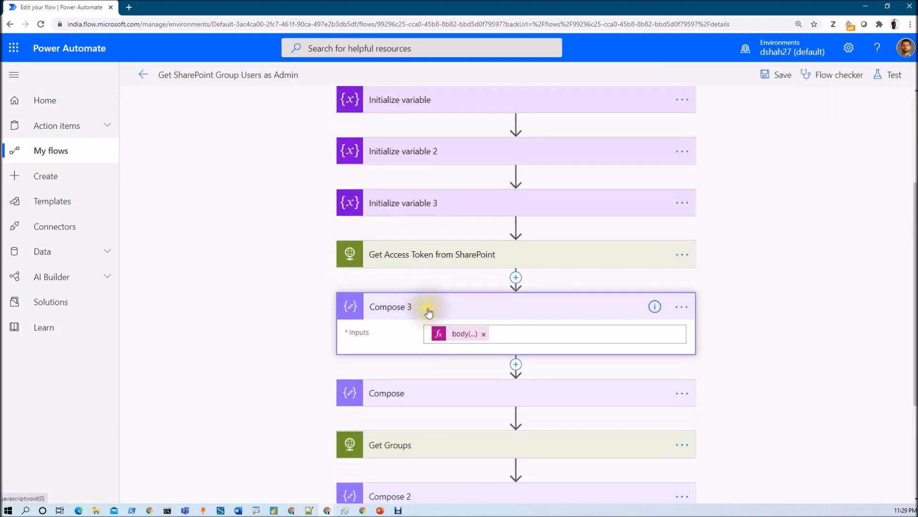
pyautogui.scroll(3, 432, 302)
pyautogui.scroll(-2, 461, 316)
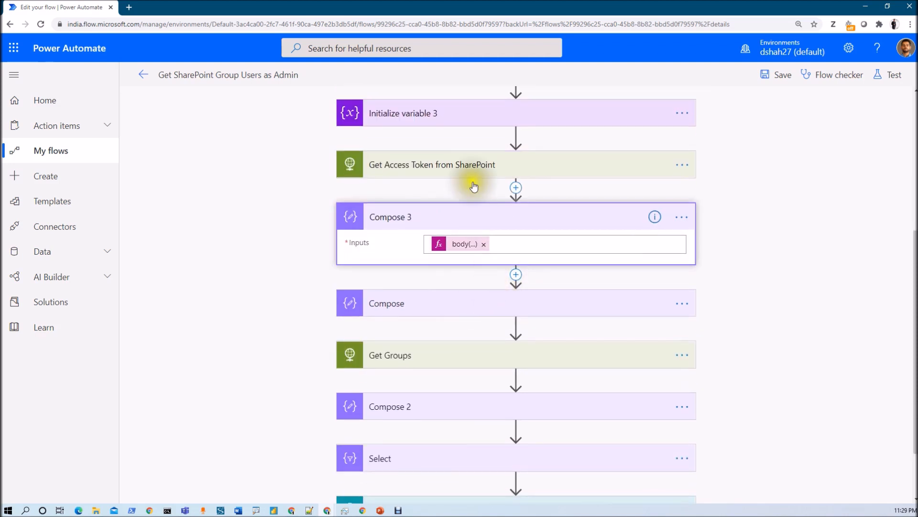
pyautogui.click(516, 293)
pyautogui.click(492, 315)
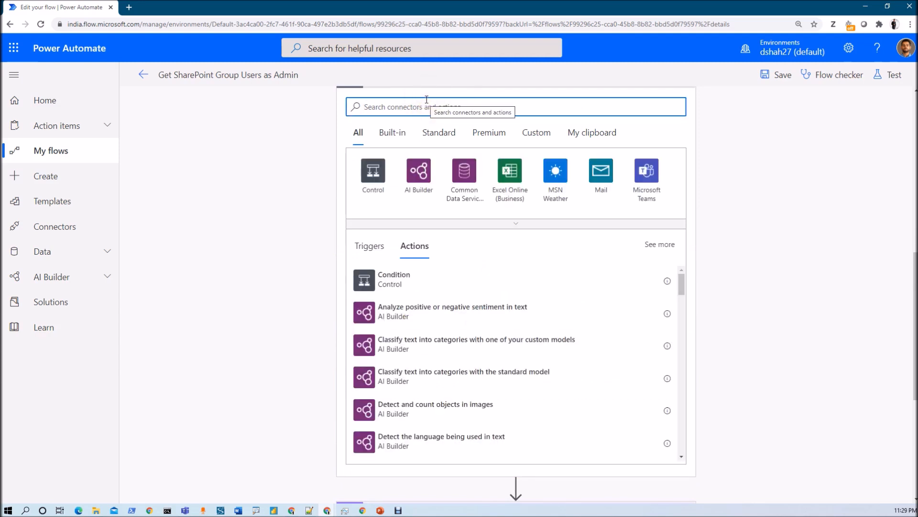
pyautogui.write('ini')
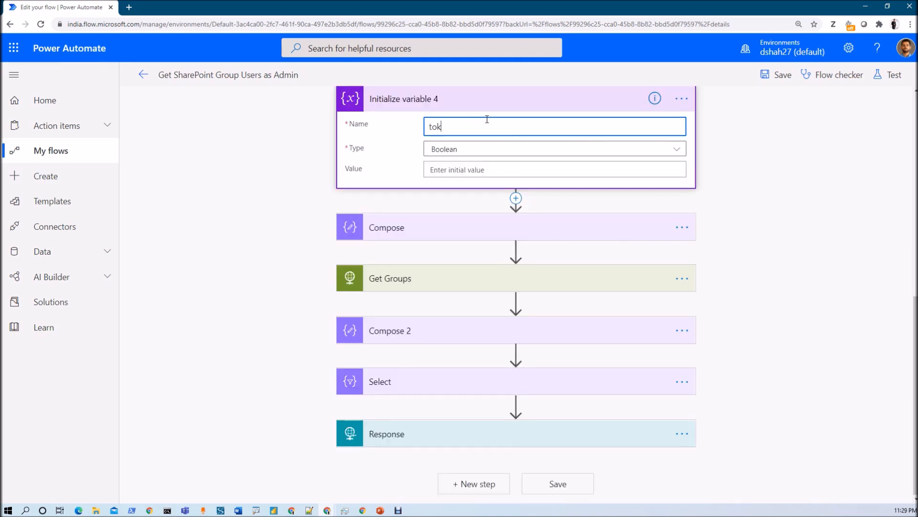
# Step: Name the new variable token, set its type to String and its value to the Compose 3 Outputs, and save the flow
pyautogui.write('en')
pyautogui.click(461, 158)
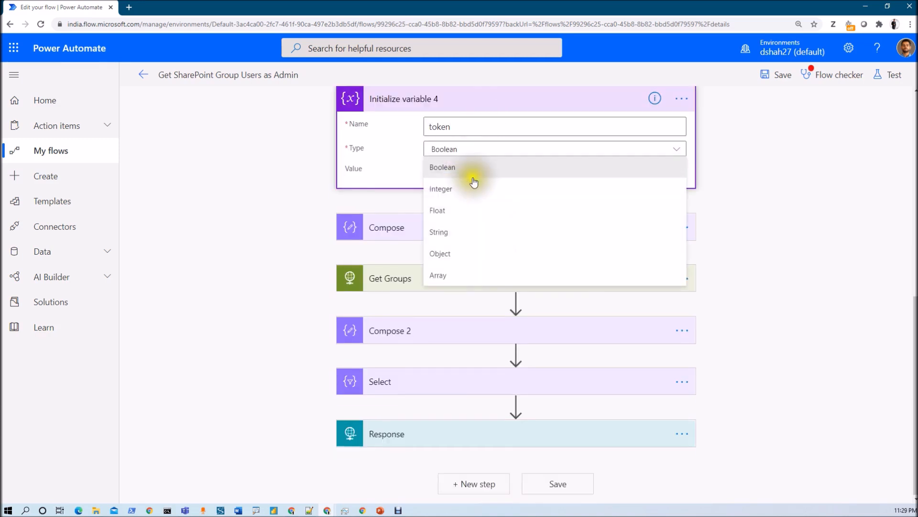
pyautogui.click(465, 232)
pyautogui.click(464, 169)
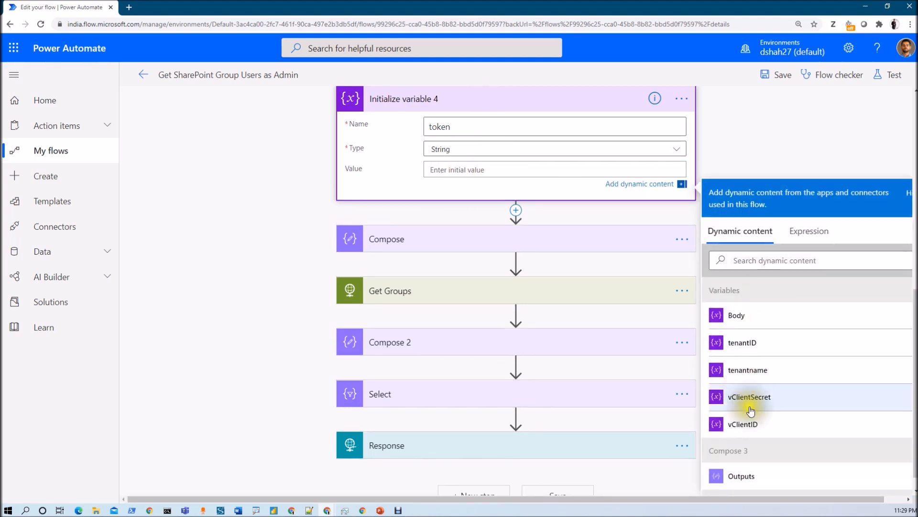
pyautogui.click(757, 476)
pyautogui.scroll(2, 478, 193)
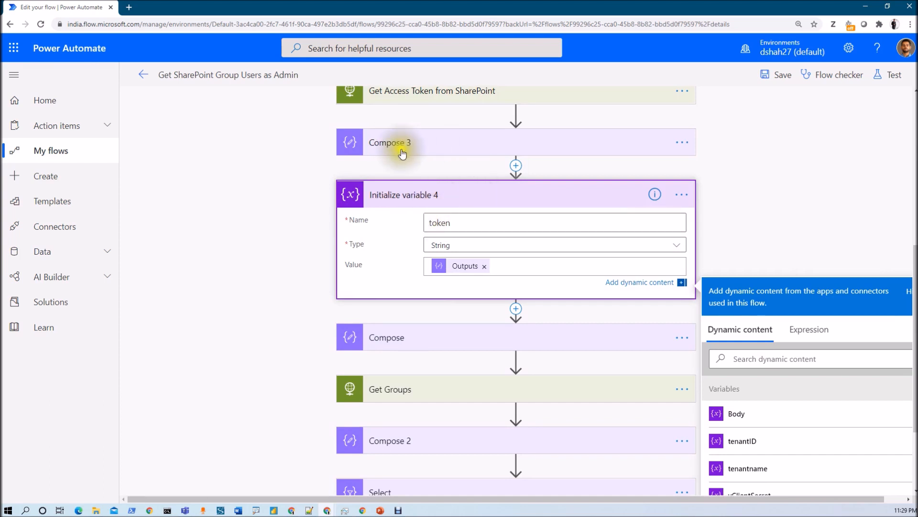
pyautogui.scroll(-2, 842, 349)
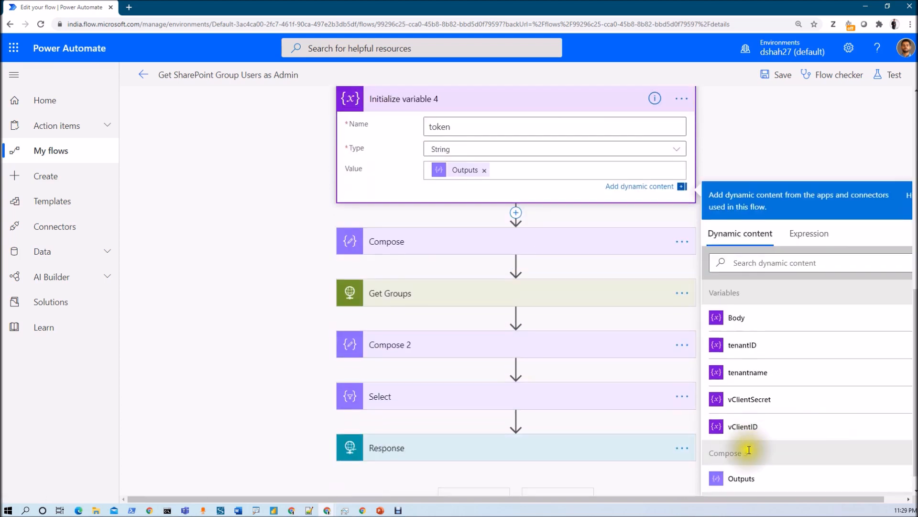
pyautogui.click(778, 74)
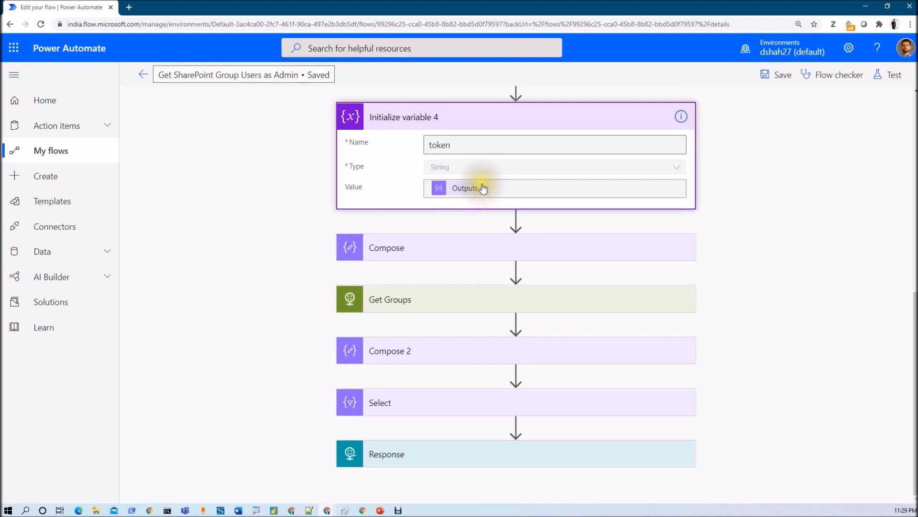
# Step: Expand the Get Groups action, compare the JSON in Notepad++'s new 194 and new 196 files, and return to Power Automate
pyautogui.click(497, 288)
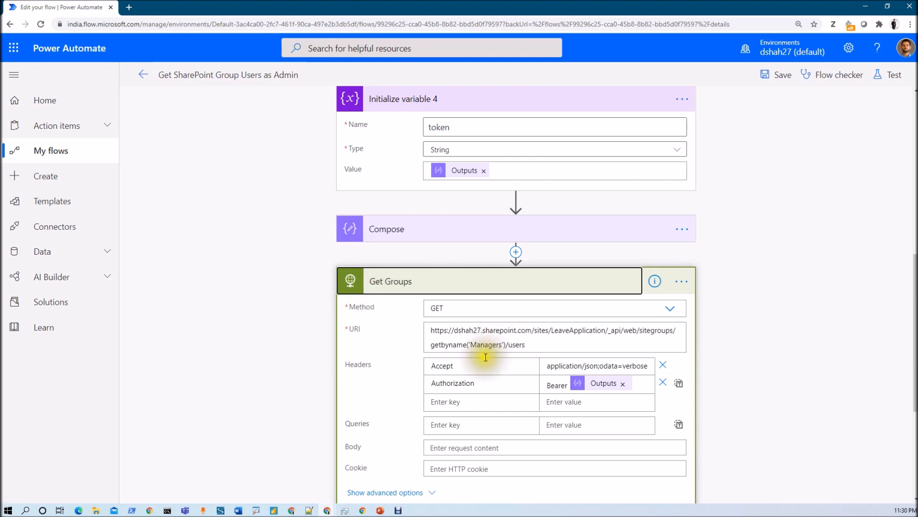
pyautogui.click(309, 510)
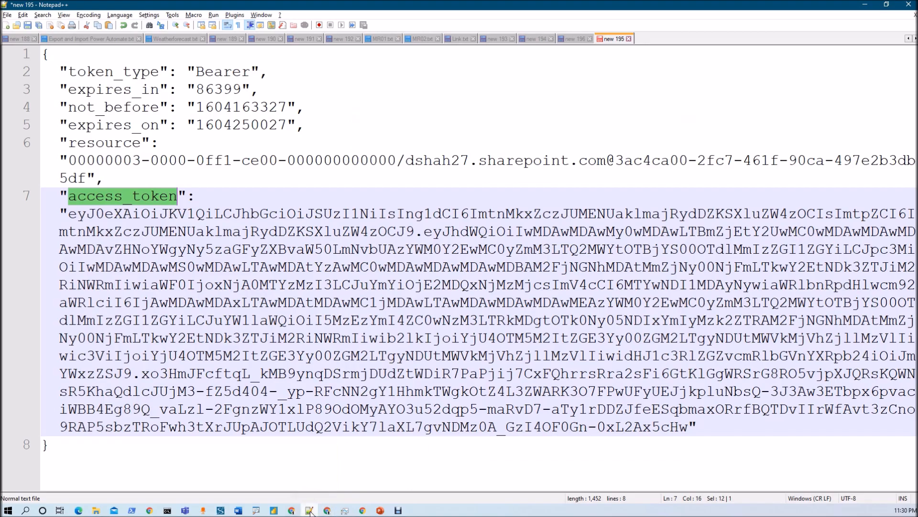
pyautogui.click(537, 41)
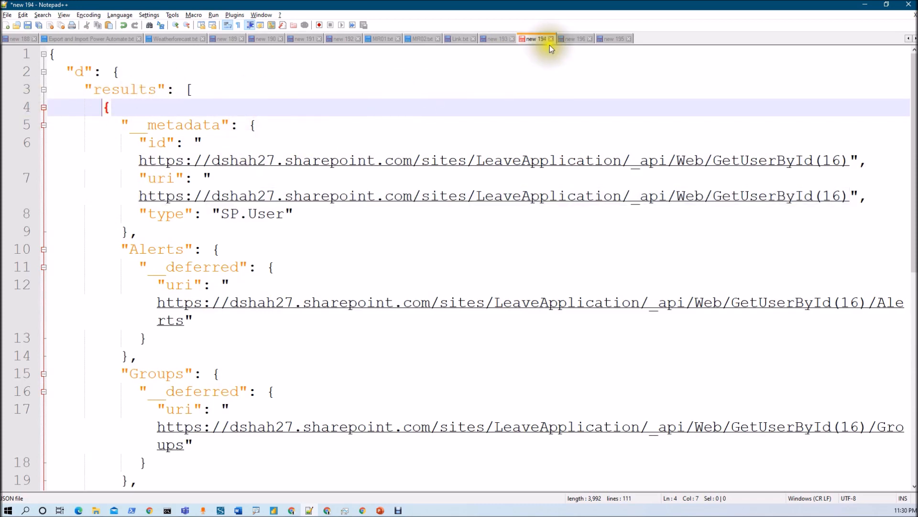
pyautogui.click(572, 39)
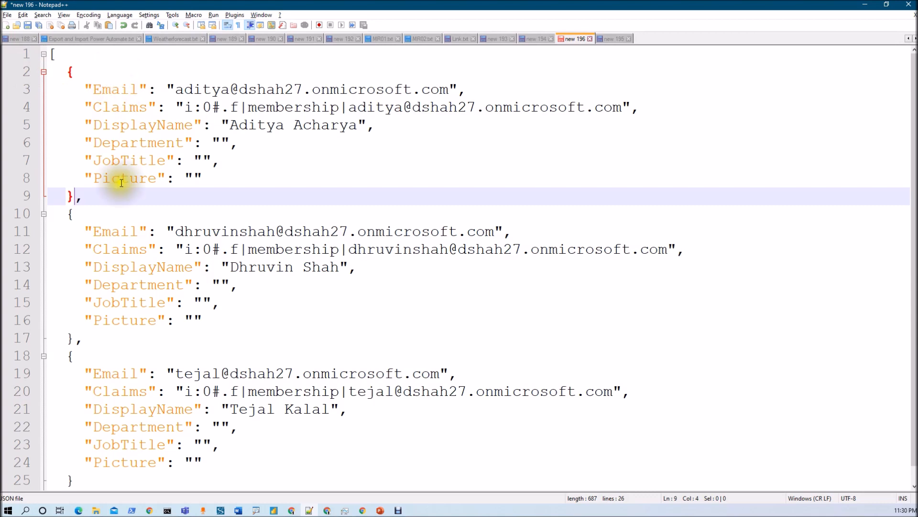
pyautogui.click(535, 40)
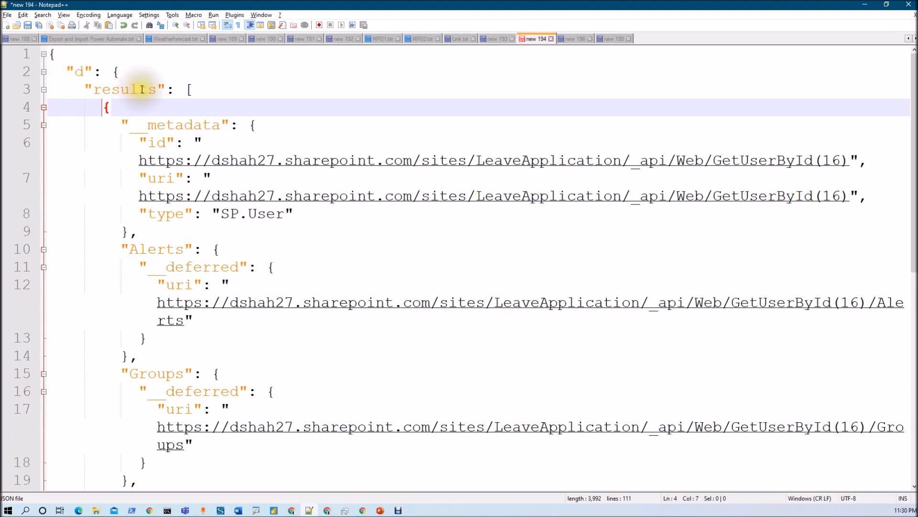
pyautogui.hotkey('alt', 'Tab')
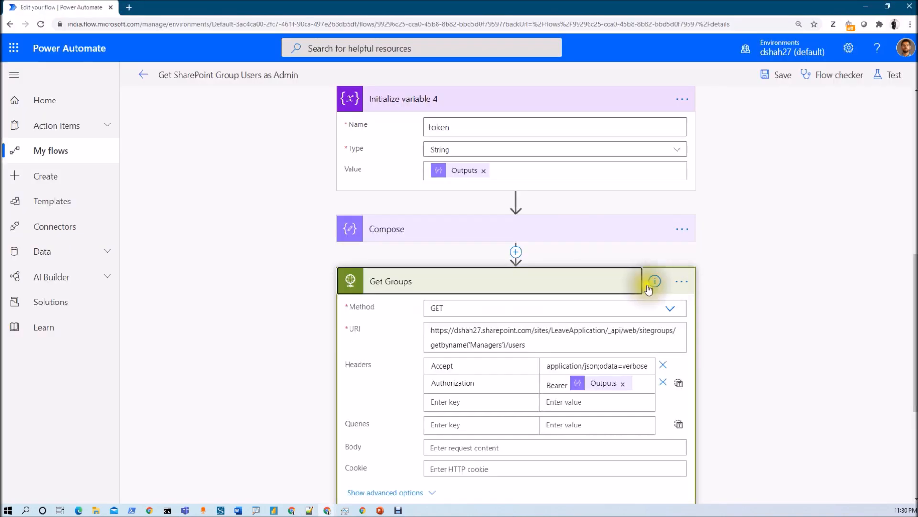
# Step: Insert a Select data operation between the Get Groups and Compose 2 actions
pyautogui.scroll(-5, 483, 316)
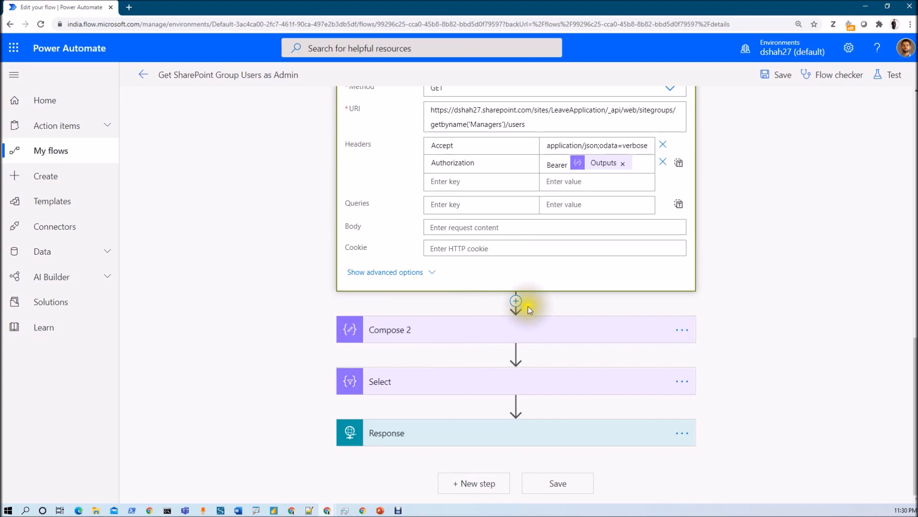
pyautogui.click(515, 300)
pyautogui.click(517, 317)
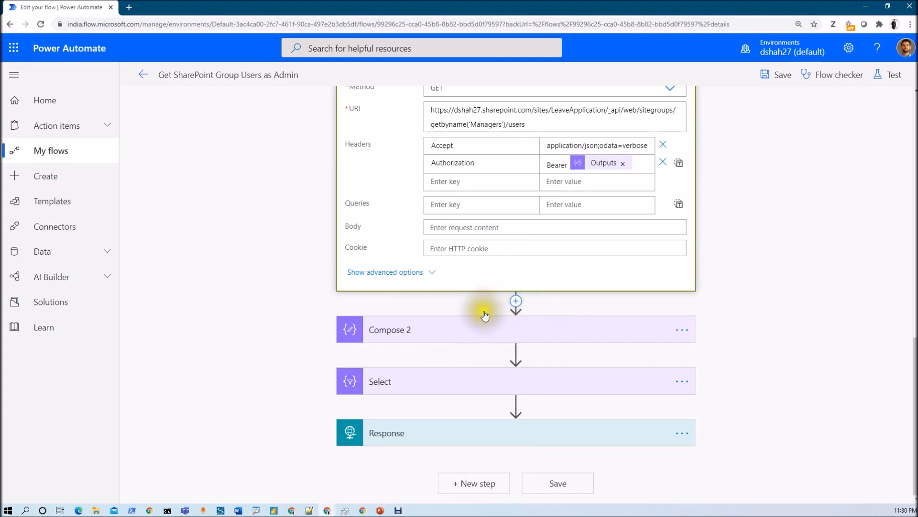
pyautogui.write('select')
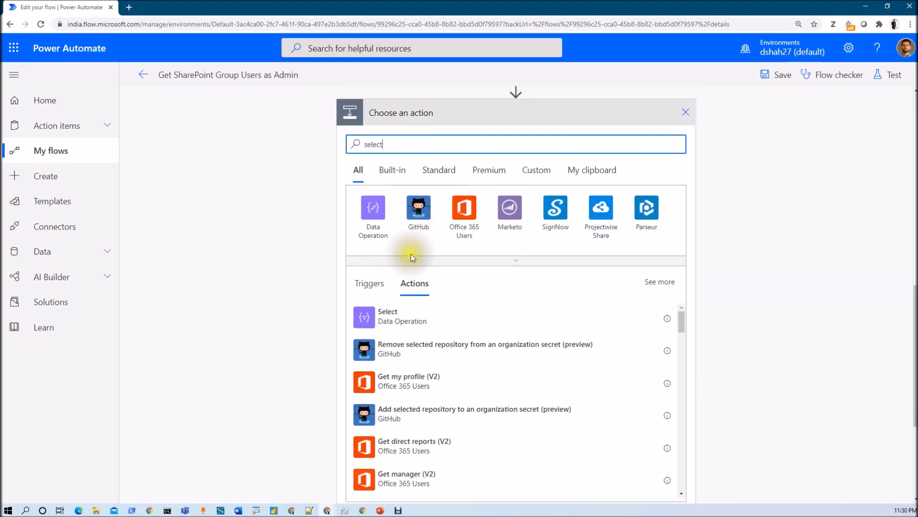
pyautogui.click(381, 318)
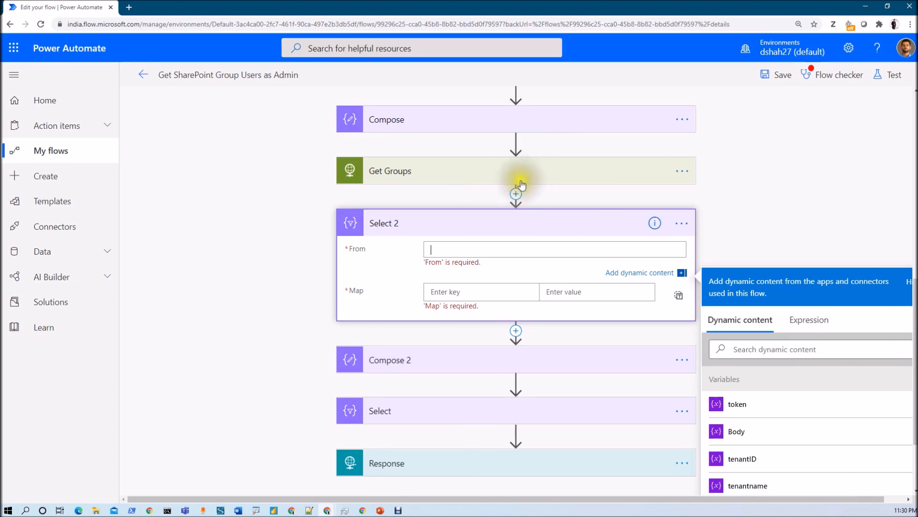
# Step: Begin the From expression of Select 2 with body('Get_Groups')
pyautogui.click(814, 321)
pyautogui.write('b')
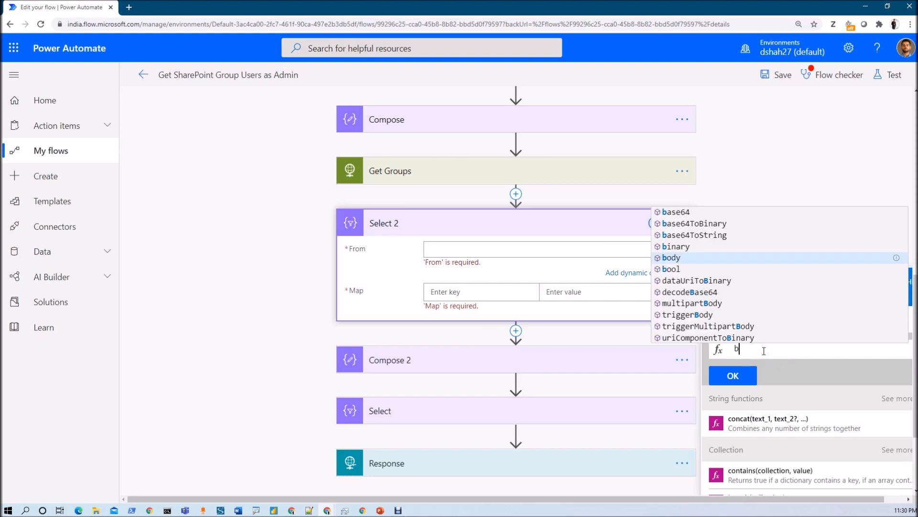
pyautogui.write('ody')
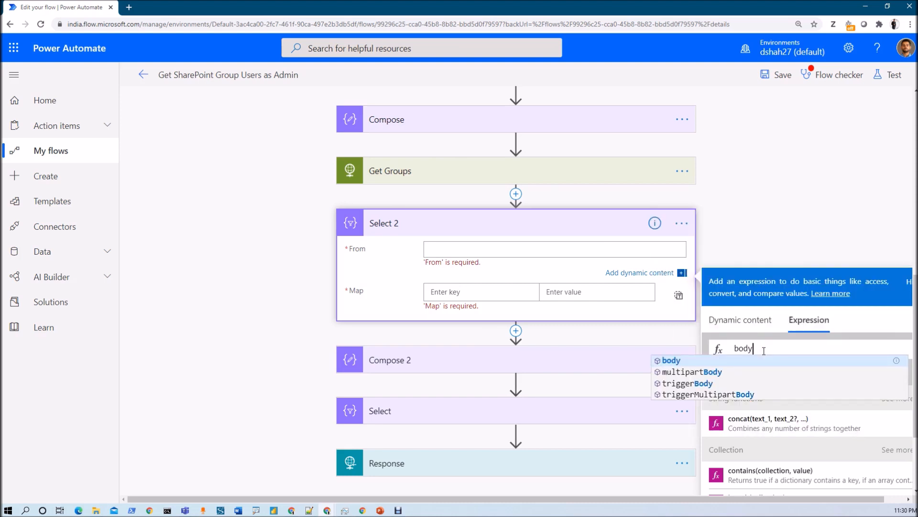
pyautogui.write('(')
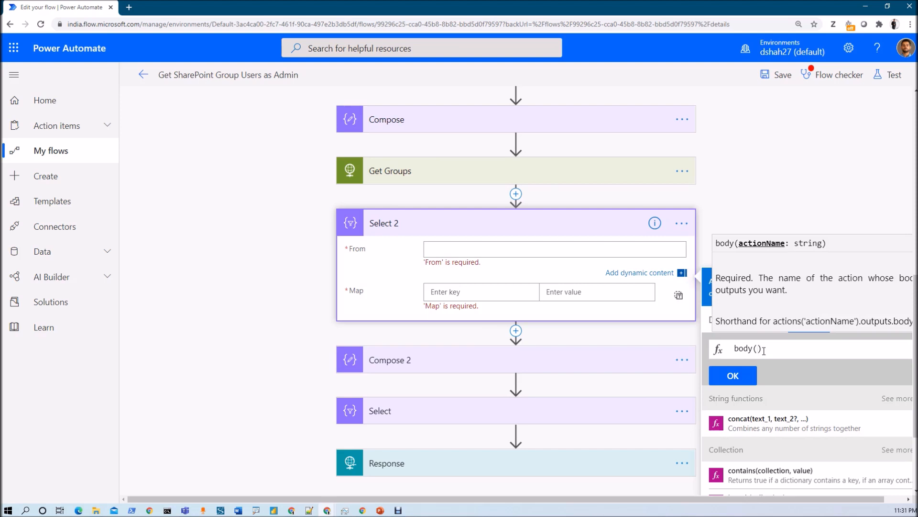
pyautogui.write("'Get_Groups")
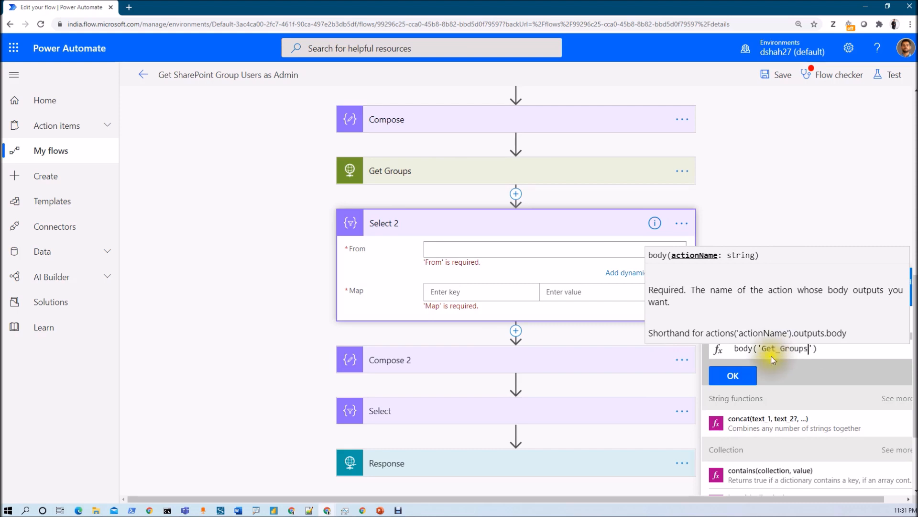
pyautogui.click(775, 348)
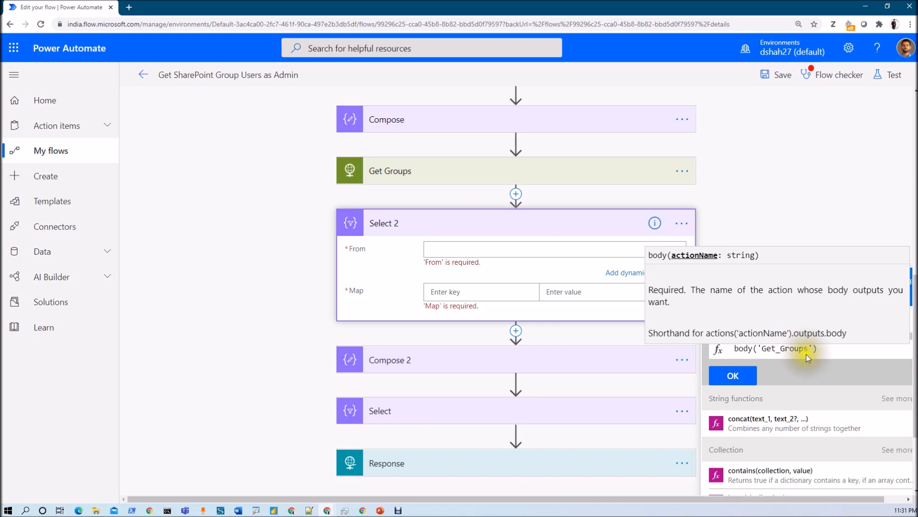
# Step: Extend the From expression with ?['d'], checking the outer key in Notepad++'s new 194 file
pyautogui.click(827, 350)
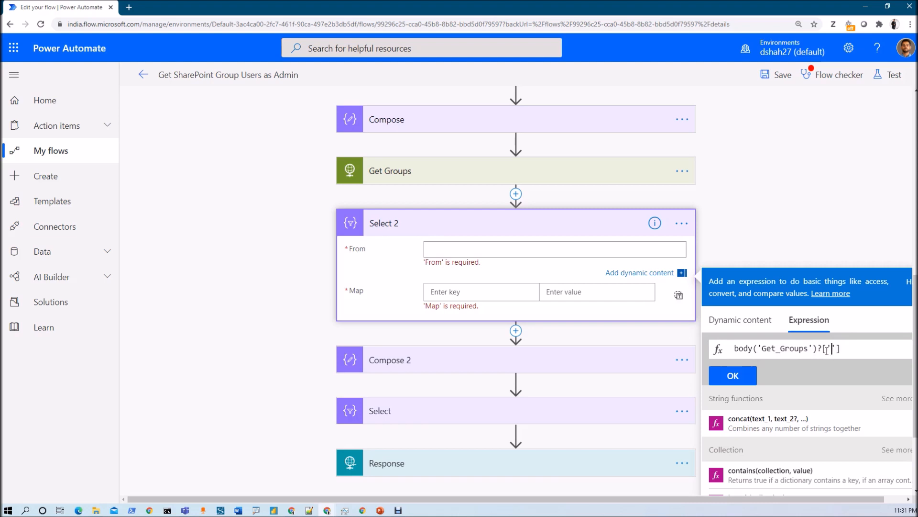
pyautogui.hotkey('alt', 'Tab')
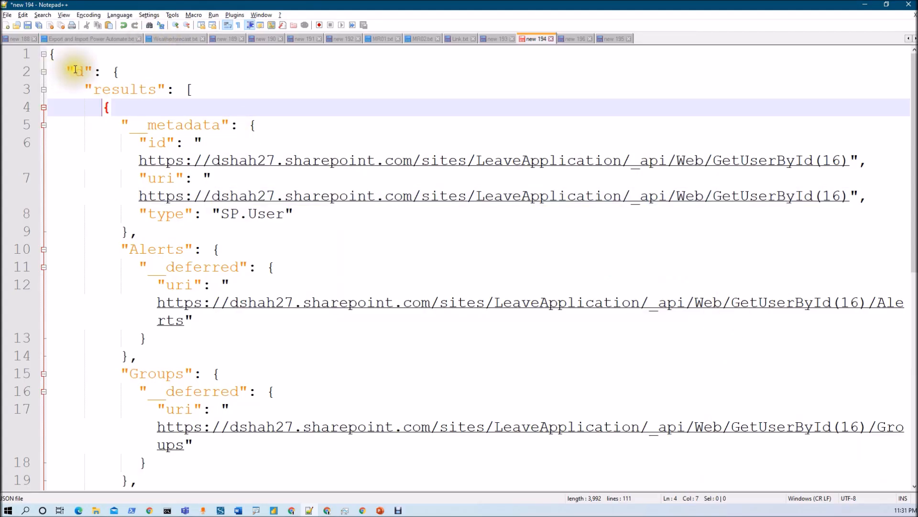
pyautogui.moveTo(76, 70); pyautogui.dragTo(88, 69)
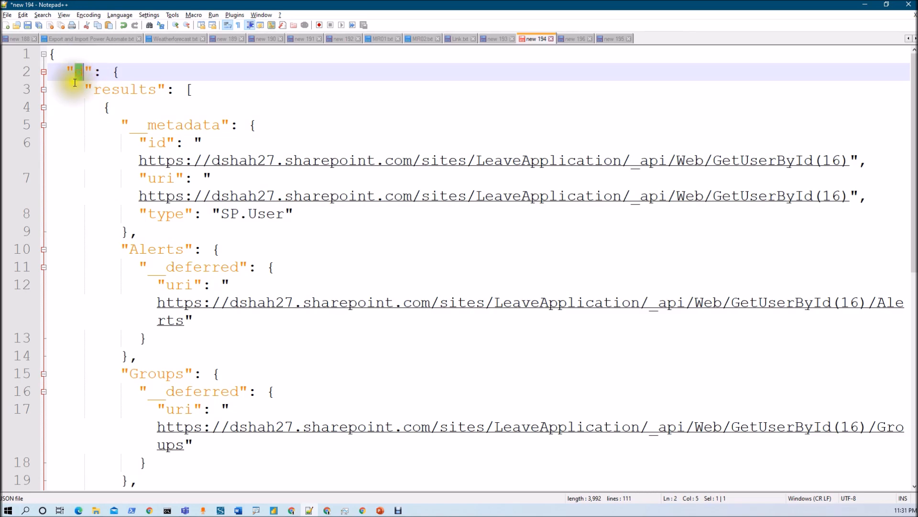
pyautogui.hotkey('alt', 'Tab')
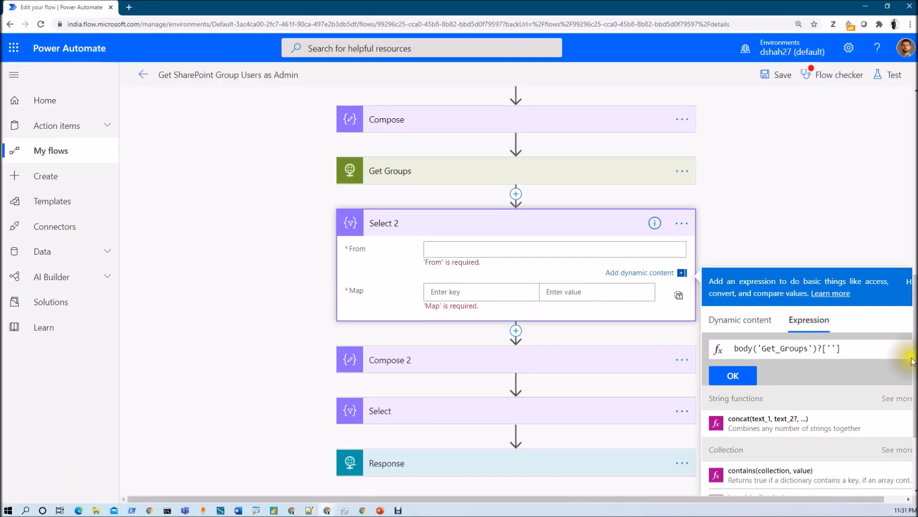
pyautogui.click(846, 349)
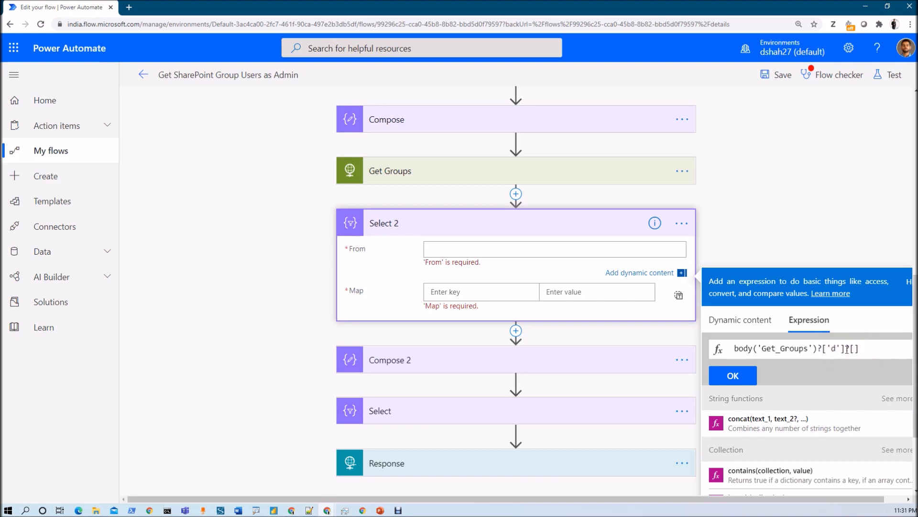
# Step: Complete the expression with ?['results'], using the key name from Notepad++'s new 194 file, and apply it to the From field
pyautogui.hotkey('alt', 'Tab')
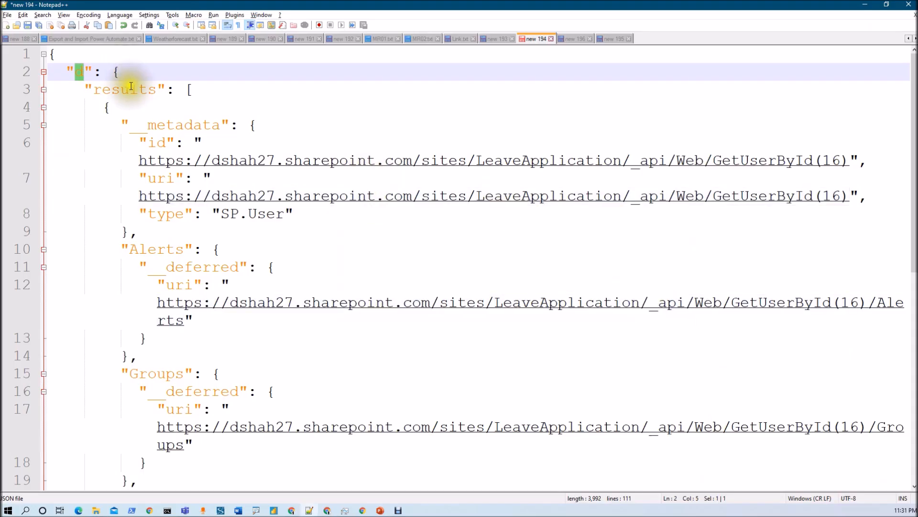
pyautogui.doubleClick(131, 86)
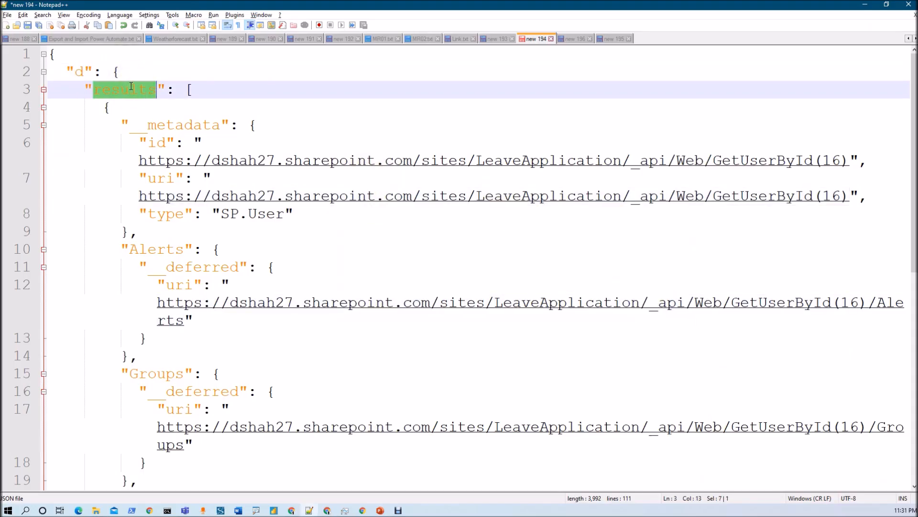
pyautogui.hotkey('alt', 'Tab')
pyautogui.click(860, 350)
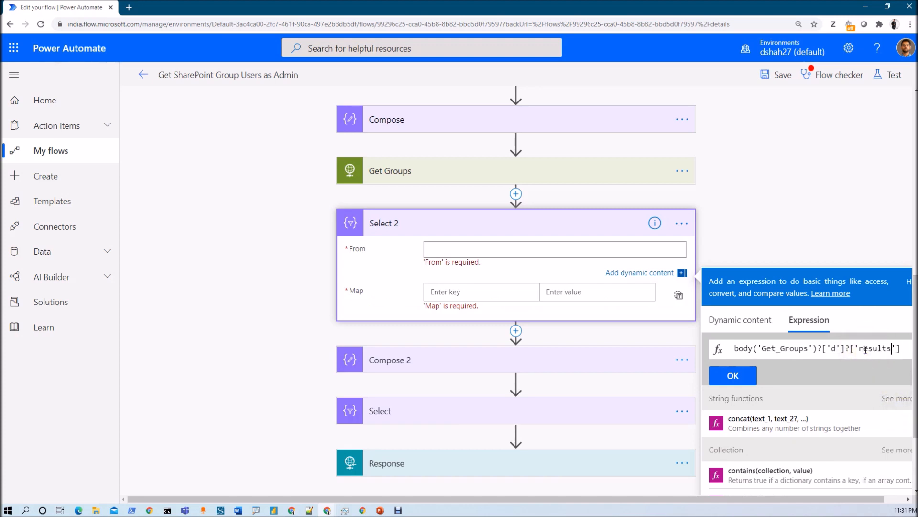
pyautogui.click(748, 381)
pyautogui.click(746, 382)
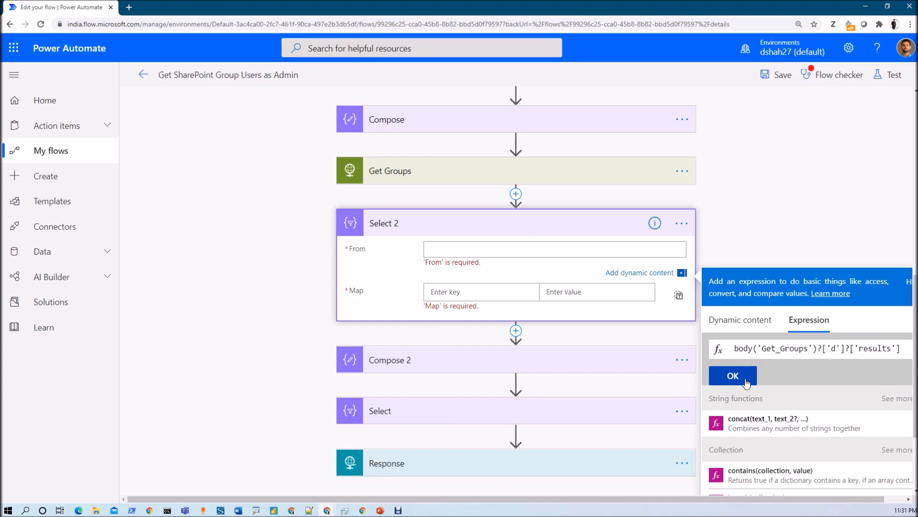
# Step: Review the results array in Notepad++'s new 194 file, and copy Email from new 196 as the first Map key of Select 2
pyautogui.hotkey('alt', 'Tab')
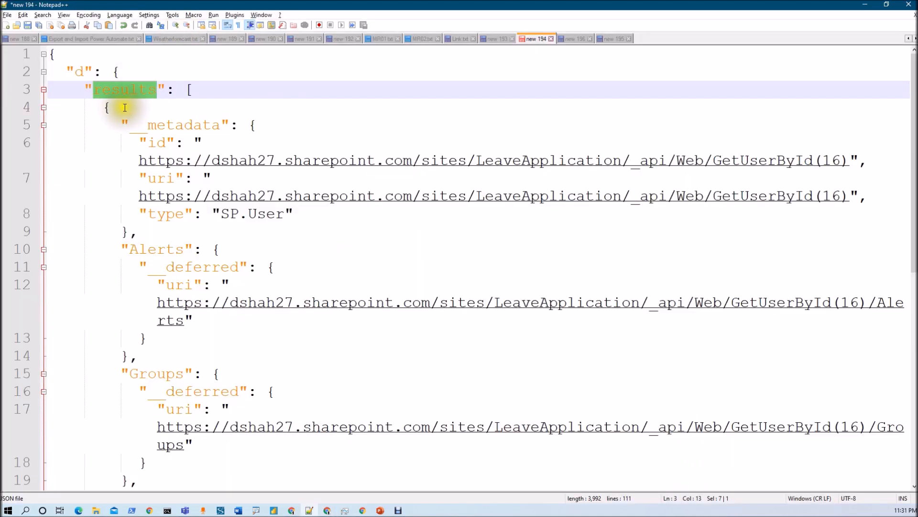
pyautogui.click(184, 90)
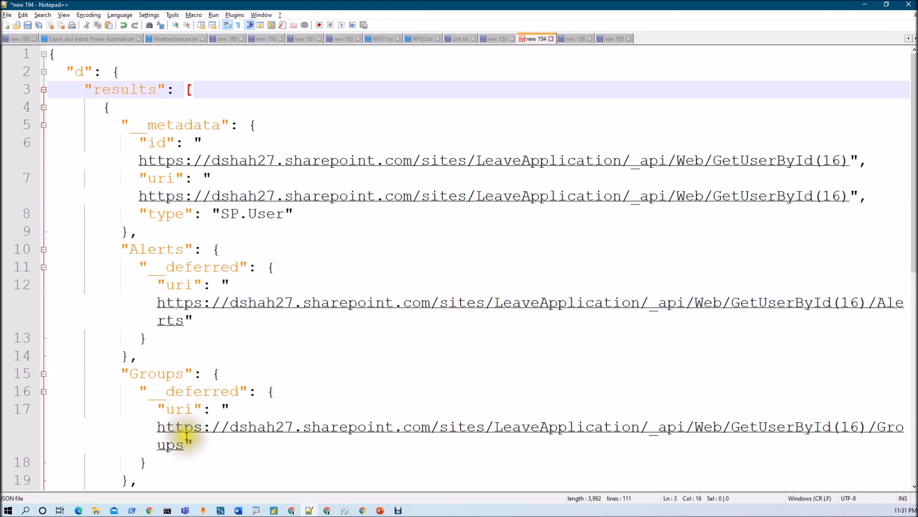
pyautogui.click(100, 107)
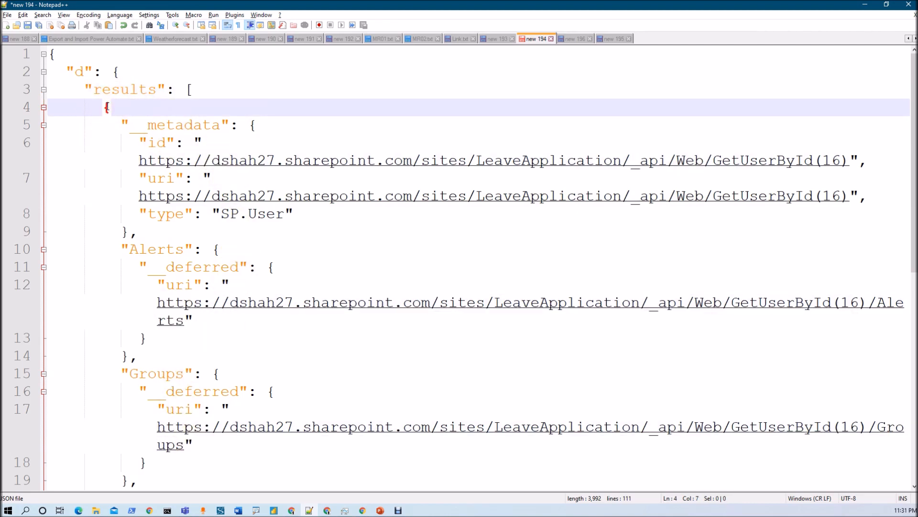
pyautogui.scroll(-6, 156, 196)
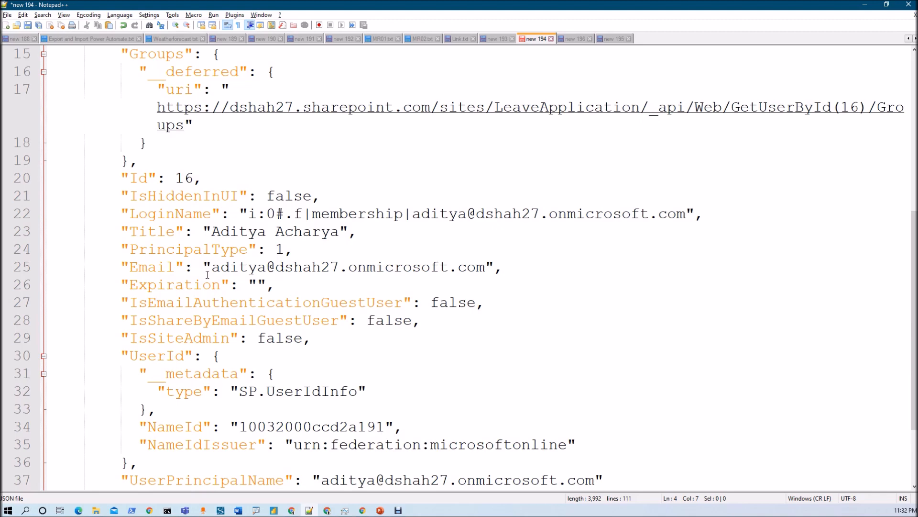
pyautogui.click(581, 38)
pyautogui.doubleClick(102, 89)
pyautogui.hotkey('ctrl', 'c')
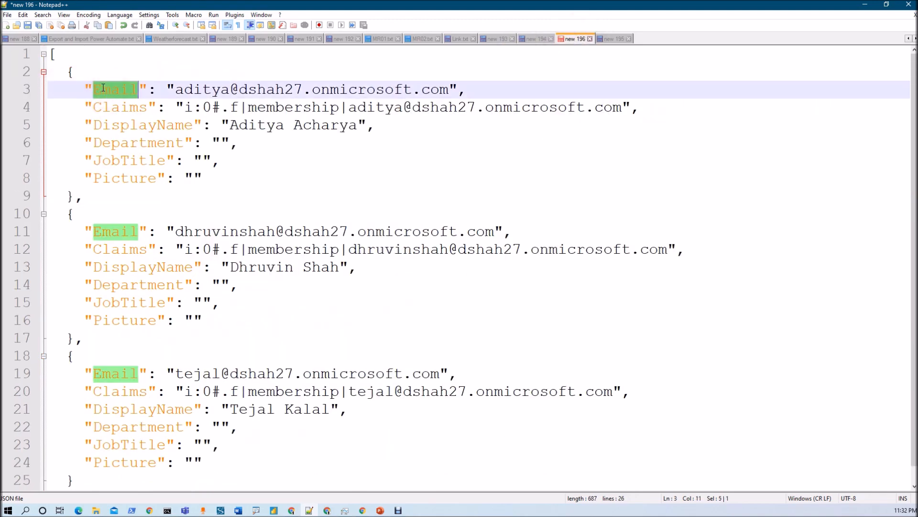
pyautogui.hotkey('alt', 'Tab')
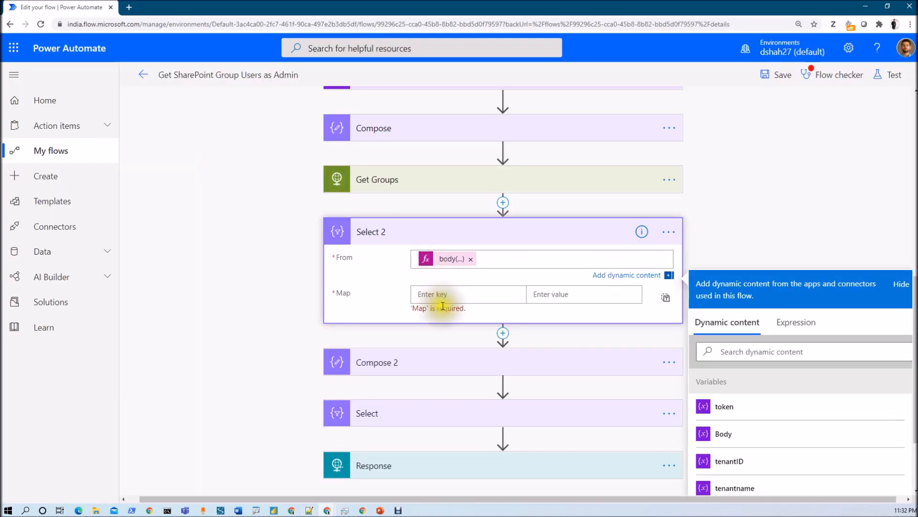
pyautogui.click(440, 295)
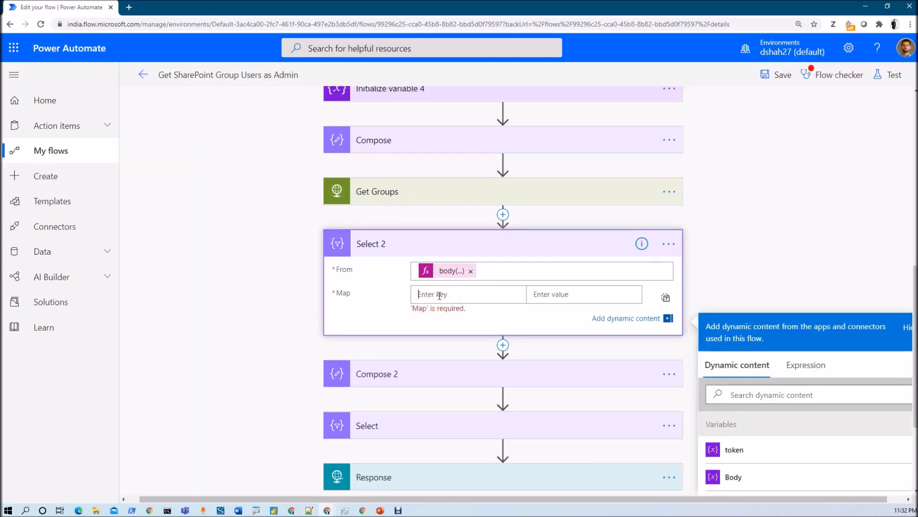
pyautogui.hotkey('ctrl', 'v')
# Step: Copy the Claims property name from Notepad++'s new 196 file into the second Map key of Select 2
pyautogui.hotkey('alt', 'Tab')
pyautogui.click(138, 109)
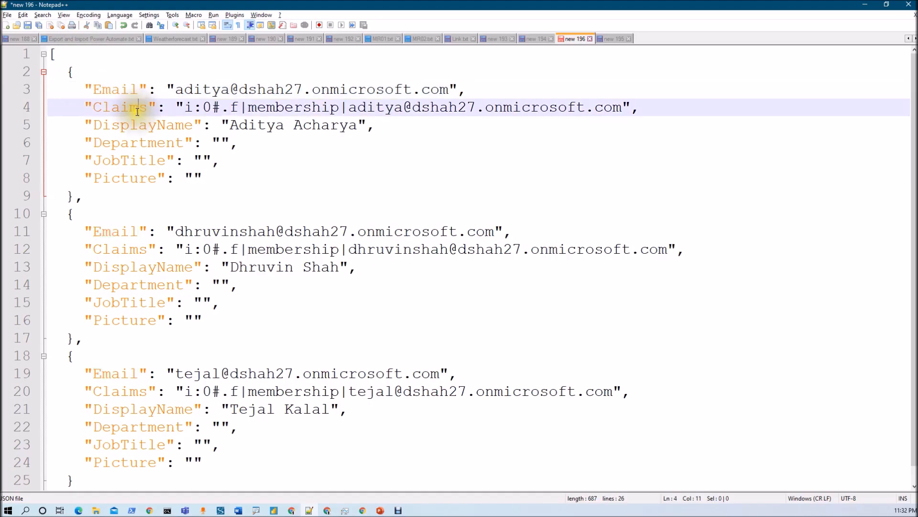
pyautogui.doubleClick(138, 111)
pyautogui.hotkey('ctrl', 'c')
pyautogui.hotkey('alt', 'Tab')
pyautogui.click(442, 306)
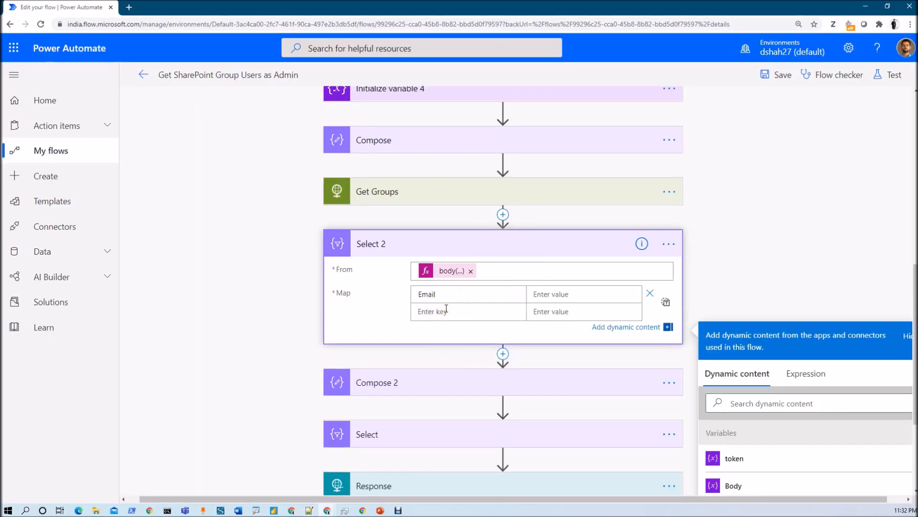
# Step: Add DisplayName as the third Map key of Select 2, copied from Notepad++'s new 196 file
pyautogui.hotkey('alt', 'Tab')
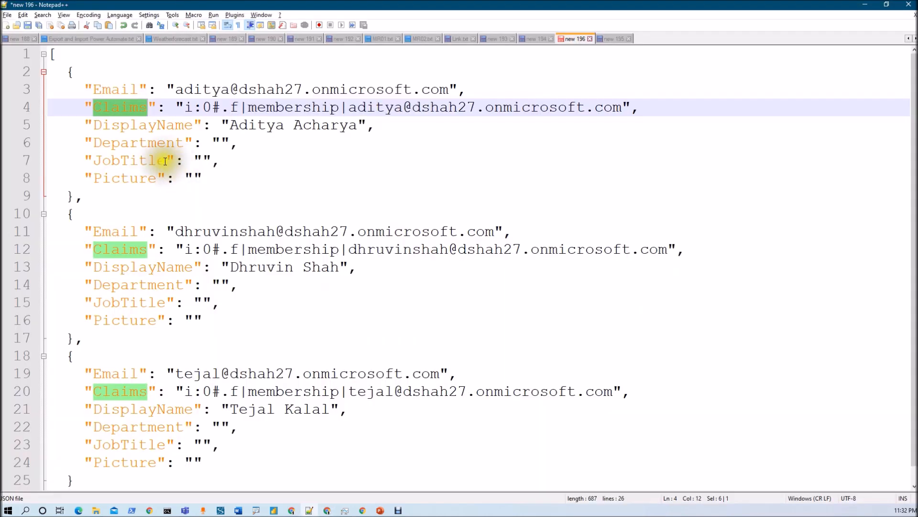
pyautogui.click(138, 108)
pyautogui.click(138, 127)
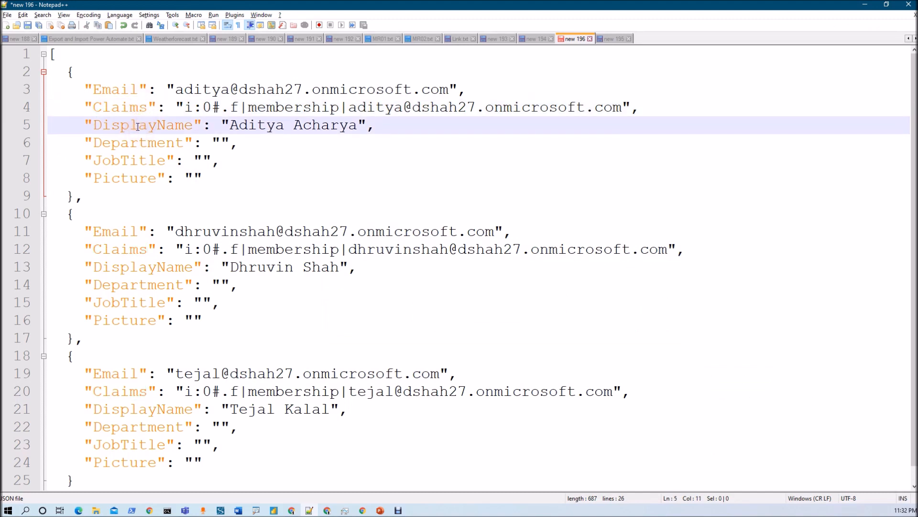
pyautogui.doubleClick(138, 126)
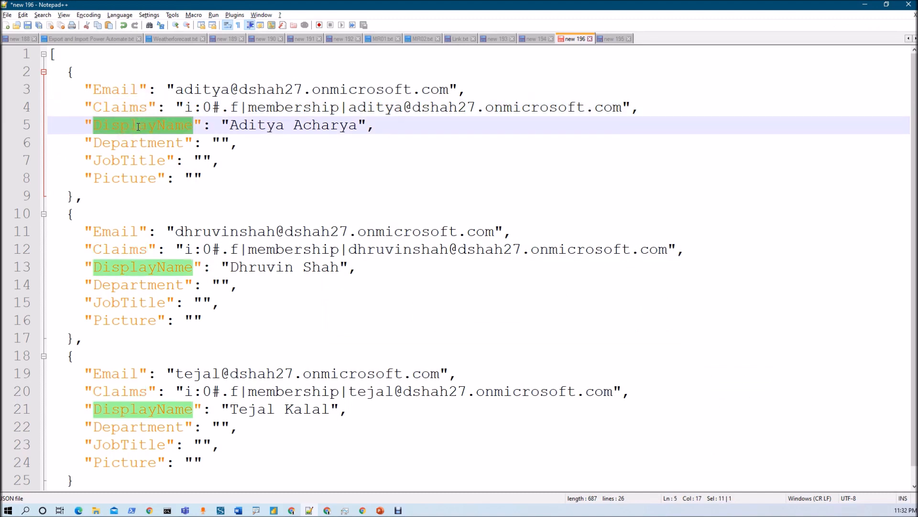
pyautogui.hotkey('alt', 'Tab')
pyautogui.click(466, 329)
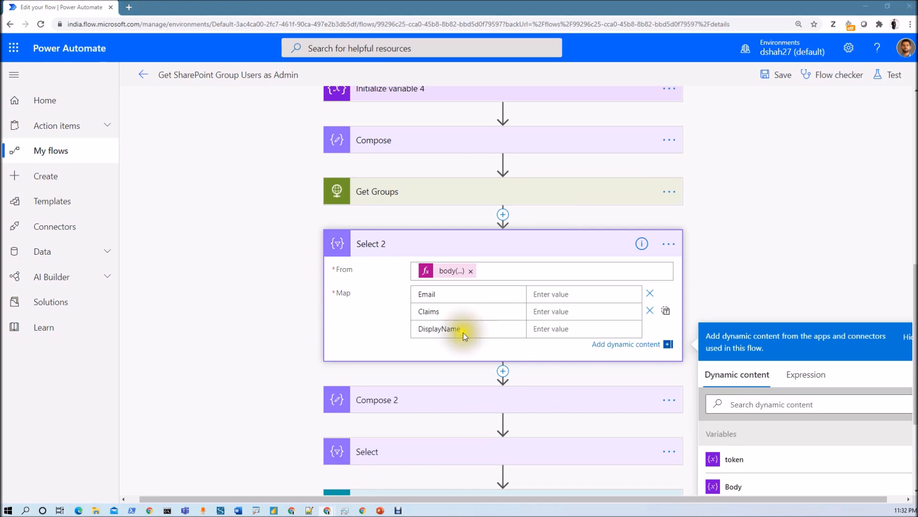
# Step: Add Department as the fourth Map key of Select 2, copied from Notepad++'s new 196 file
pyautogui.hotkey('alt', 'Tab')
pyautogui.doubleClick(136, 142)
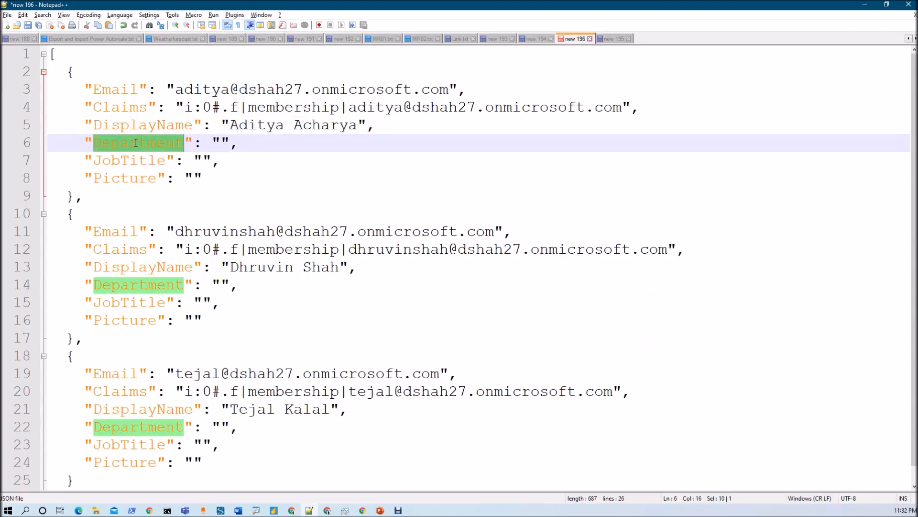
pyautogui.hotkey('alt', 'Tab')
pyautogui.click(461, 342)
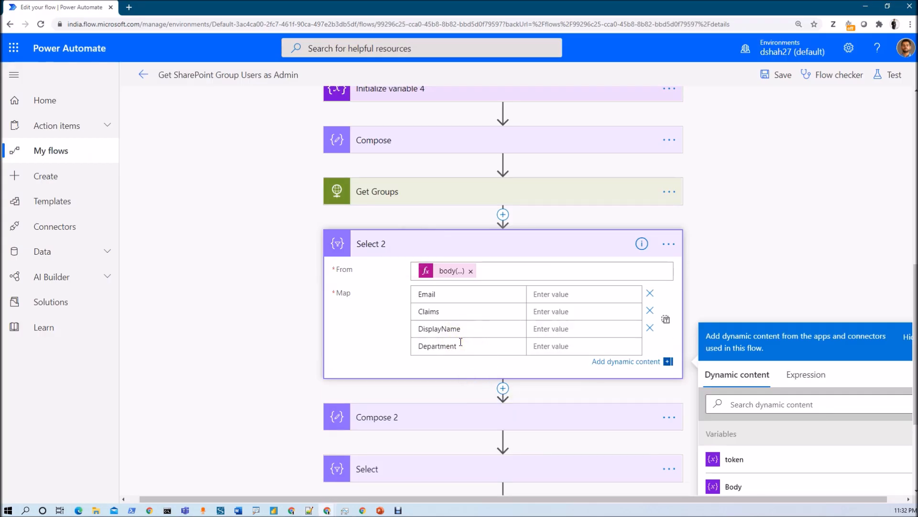
# Step: Copy JobTitle from Notepad++'s new 196 file into the fifth Map key of Select 2 and move to the next empty key
pyautogui.hotkey('alt', 'Tab')
pyautogui.doubleClick(156, 161)
pyautogui.hotkey('ctrl', 'c')
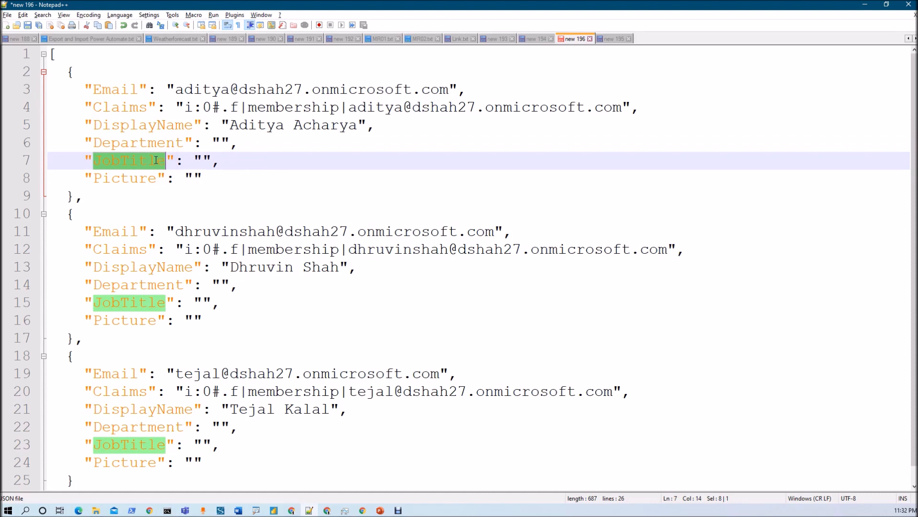
pyautogui.hotkey('alt', 'Tab')
pyautogui.click(454, 365)
pyautogui.hotkey('ctrl', 'v')
pyautogui.click(452, 380)
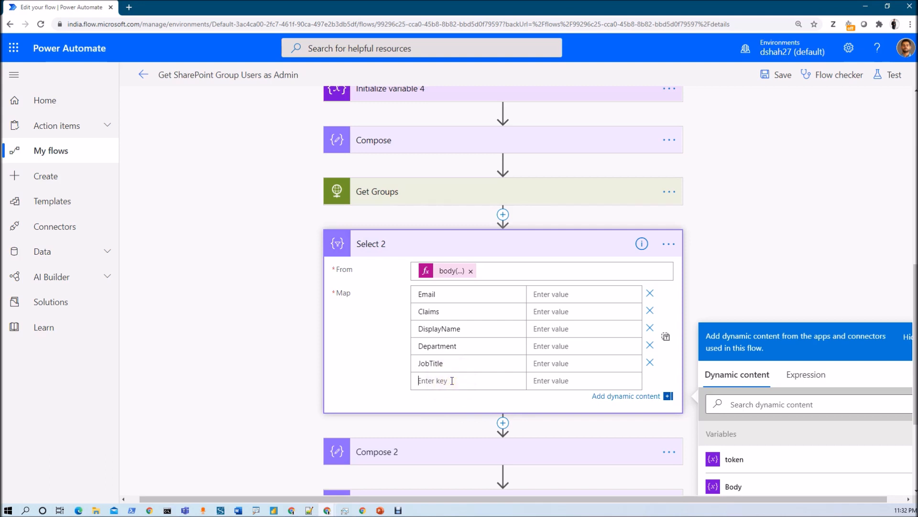
# Step: Add Picture as the sixth Map key of Select 2
pyautogui.write('Picture')
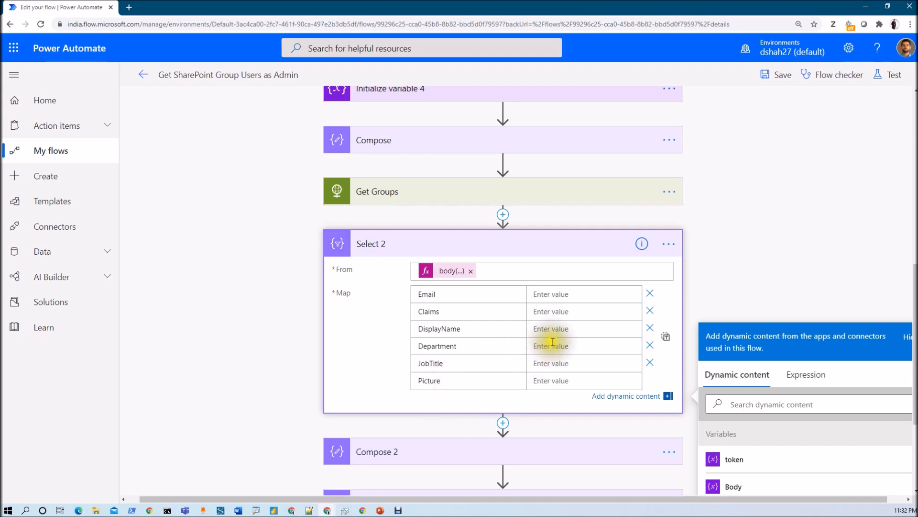
pyautogui.click(544, 379)
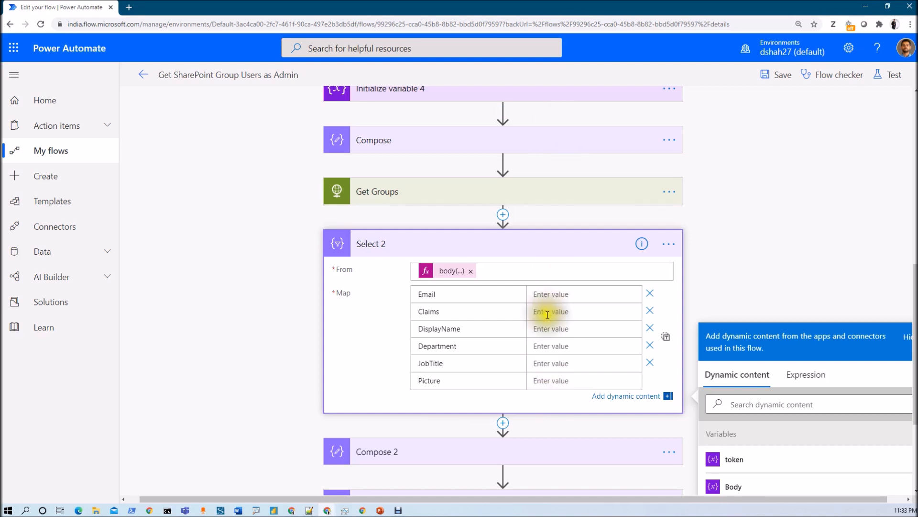
# Step: Set the Email value in Select 2 to the expression item()?['Email'], taking the property name from Notepad++'s new 194 file
pyautogui.click(556, 295)
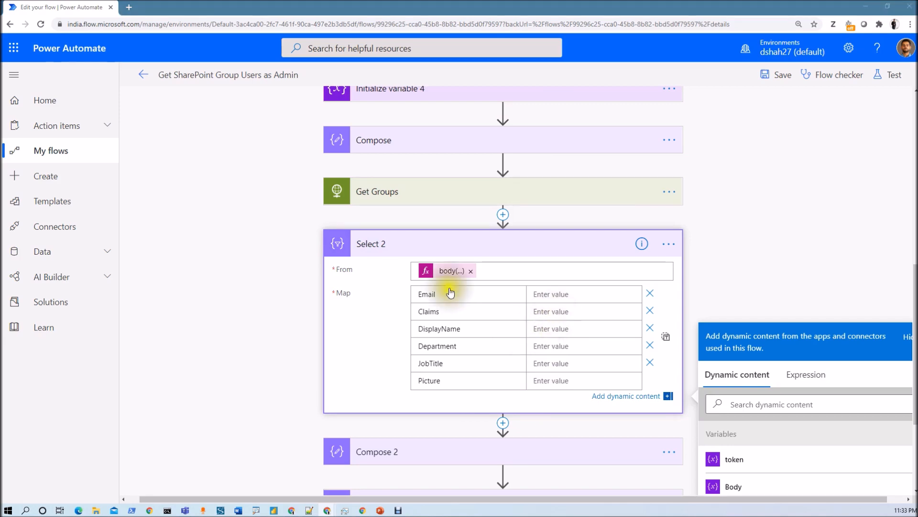
pyautogui.hotkey('alt', 'Tab')
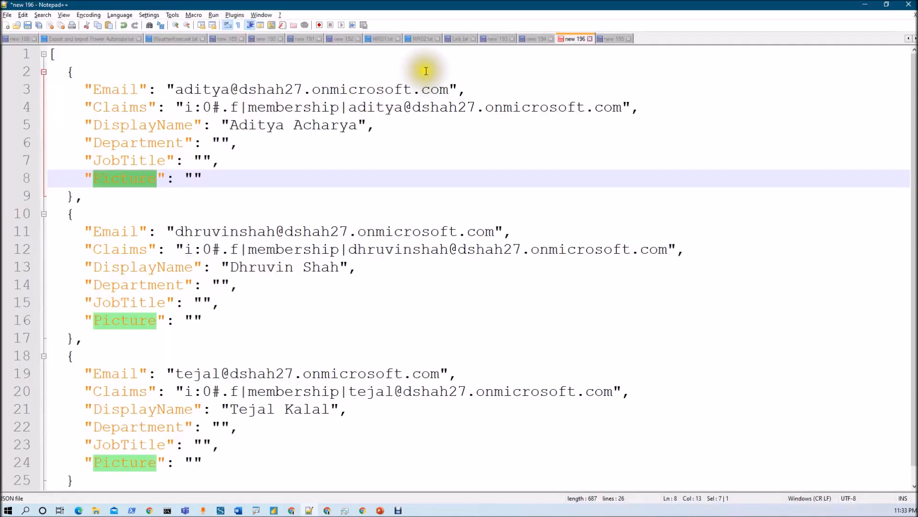
pyautogui.click(529, 39)
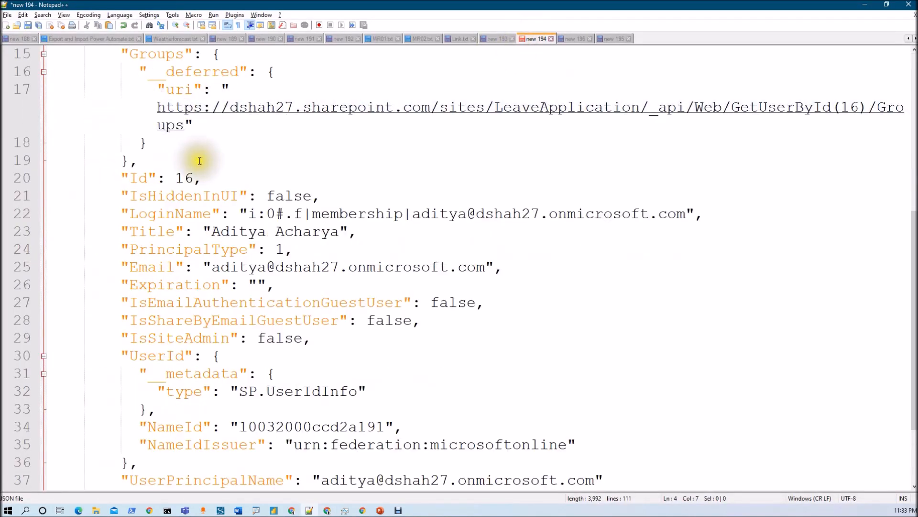
pyautogui.scroll(5, 196, 160)
pyautogui.scroll(-5, 191, 160)
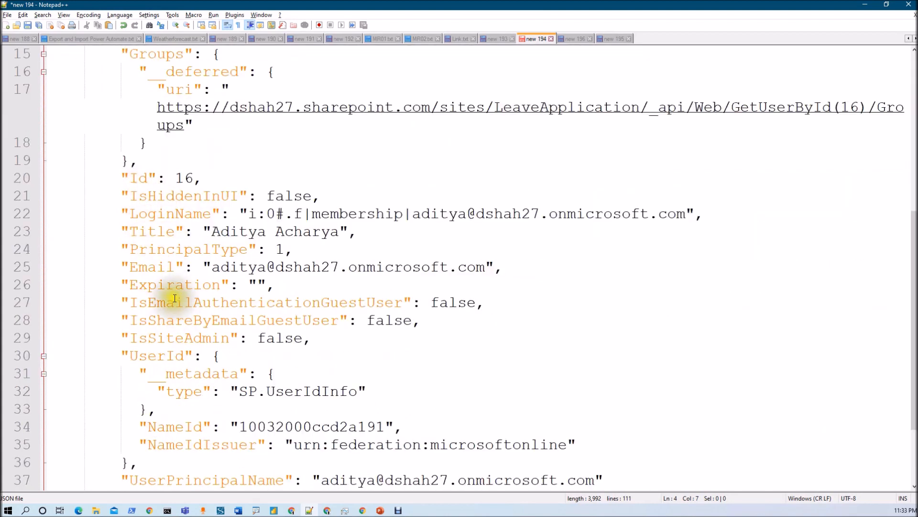
pyautogui.doubleClick(165, 267)
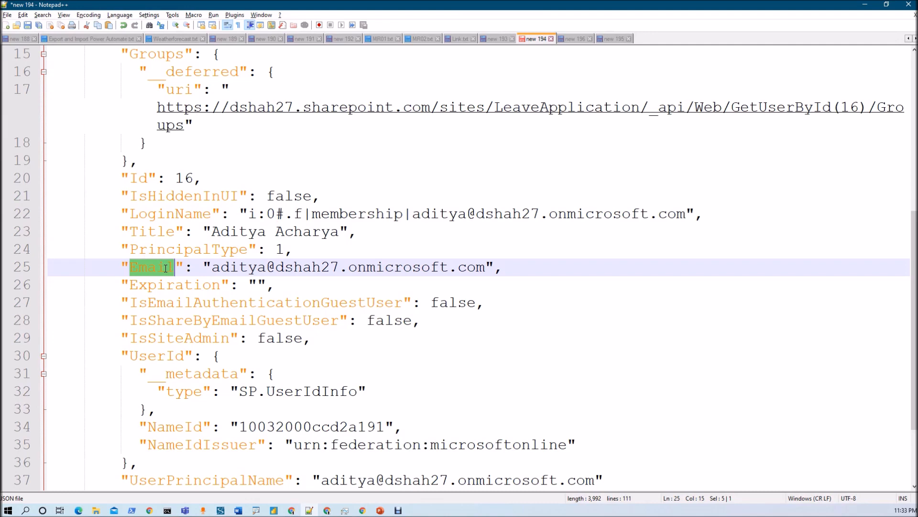
pyautogui.hotkey('alt', 'Tab')
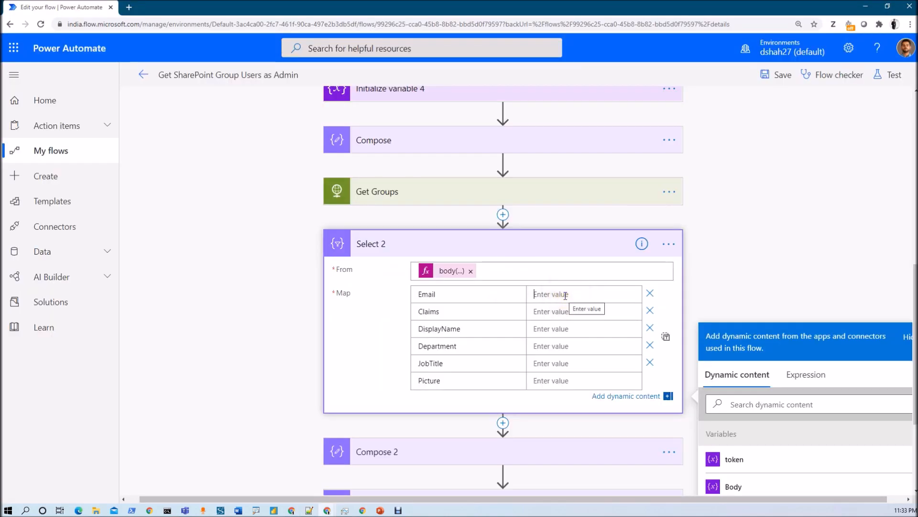
pyautogui.click(813, 375)
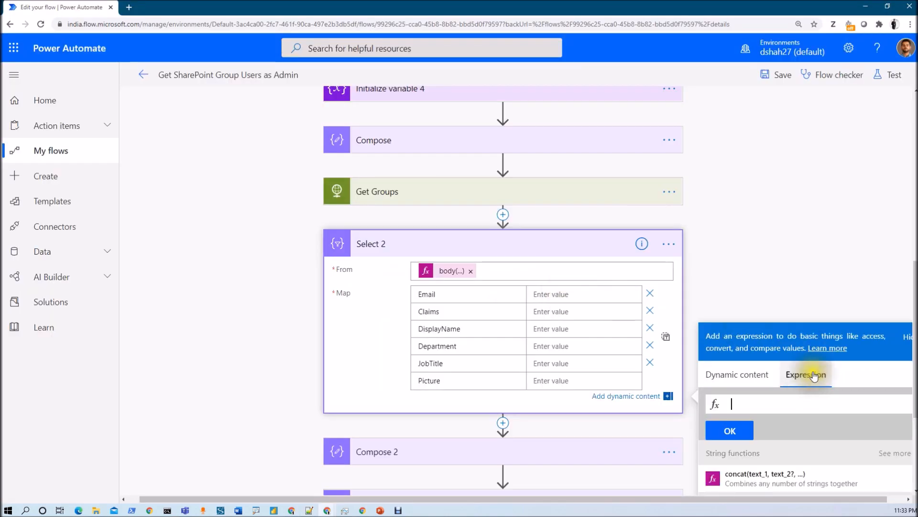
pyautogui.click(751, 267)
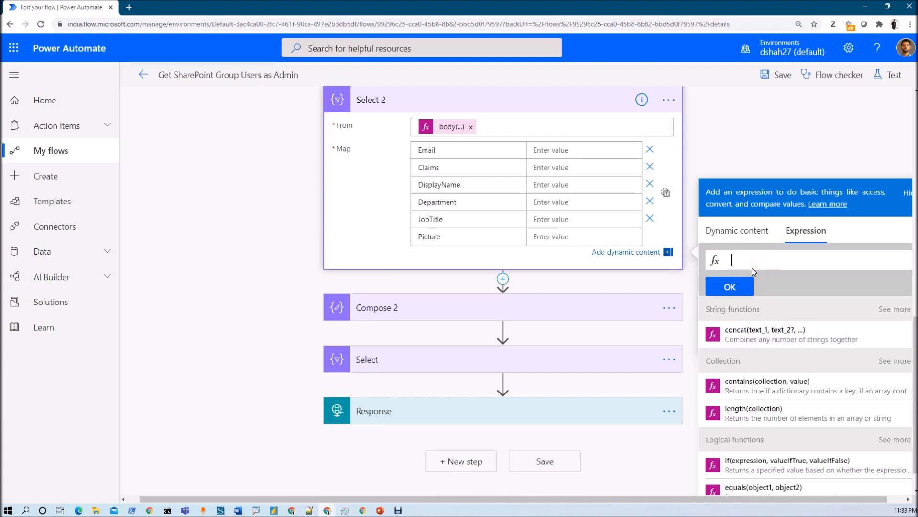
pyautogui.write("item()?['")
pyautogui.write('Email')
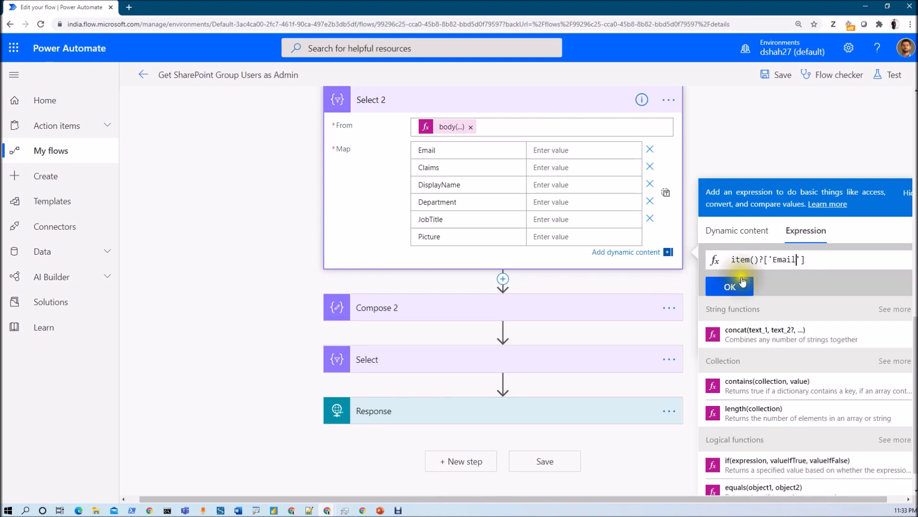
pyautogui.click(736, 285)
# Step: Set the Claims value in Select 2 to the expression item()?['LoginName'], copying the property name from Notepad++'s new 194 file
pyautogui.click(550, 170)
pyautogui.click(796, 300)
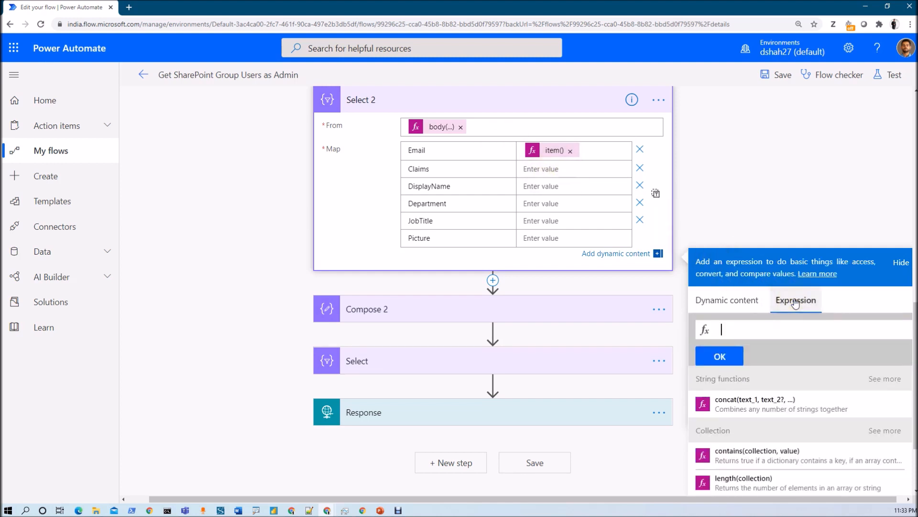
pyautogui.write('ite')
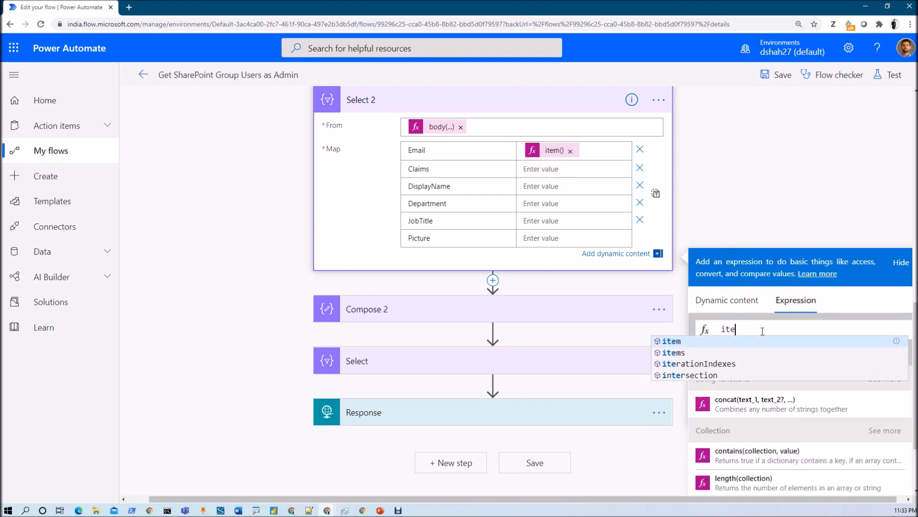
pyautogui.write('m()')
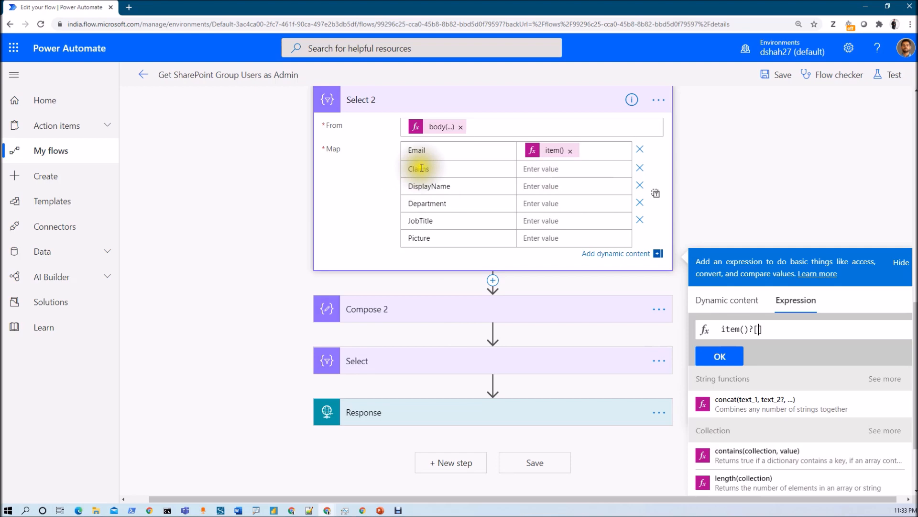
pyautogui.hotkey('alt', 'Tab')
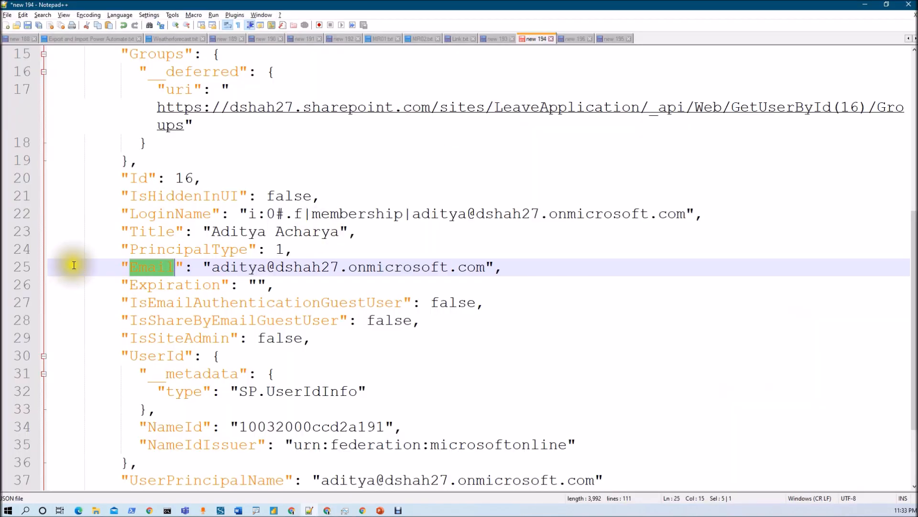
pyautogui.doubleClick(168, 209)
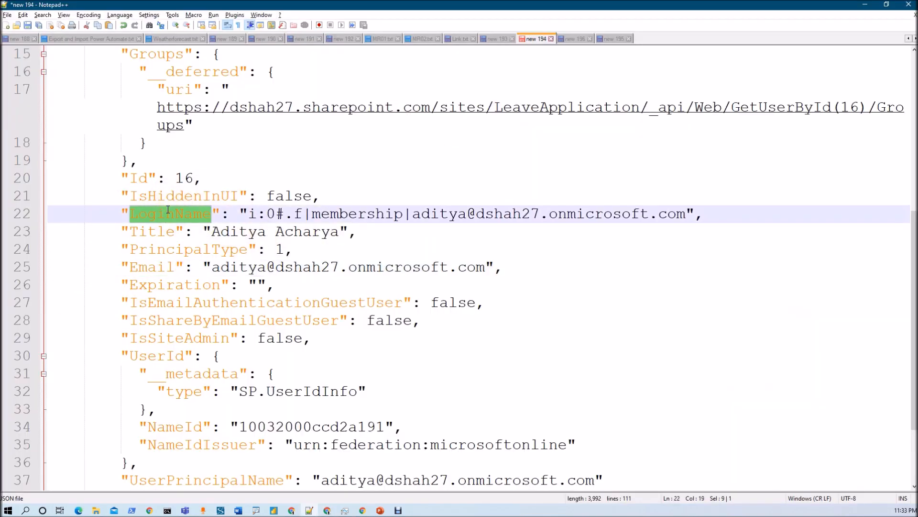
pyautogui.hotkey('alt', 'Tab')
pyautogui.write('?[')
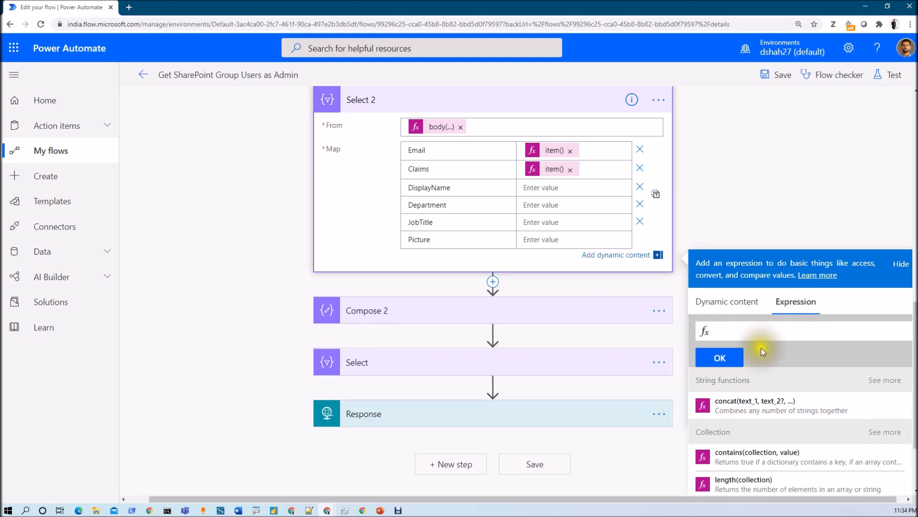
# Step: Set the DisplayName value in Select 2 to the expression item()?['Title'], copying the property name from Notepad++'s new 194 file
pyautogui.click(756, 334)
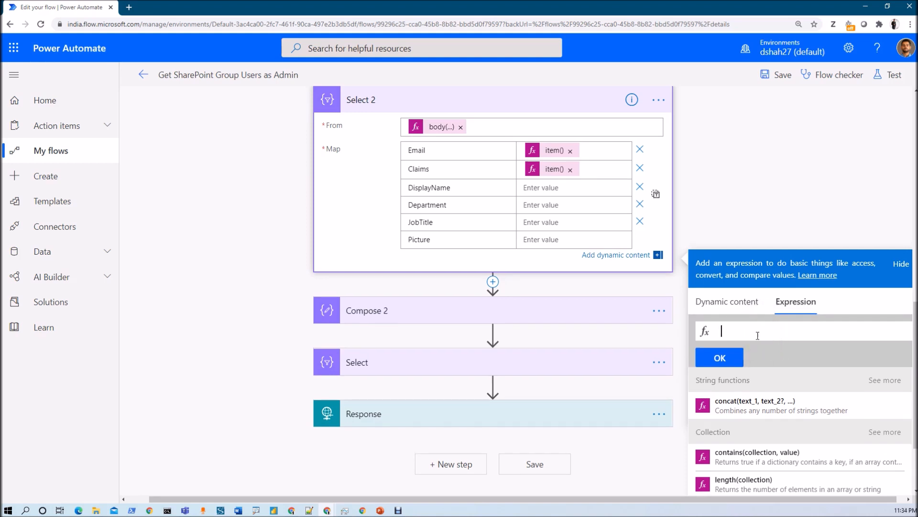
pyautogui.write('item')
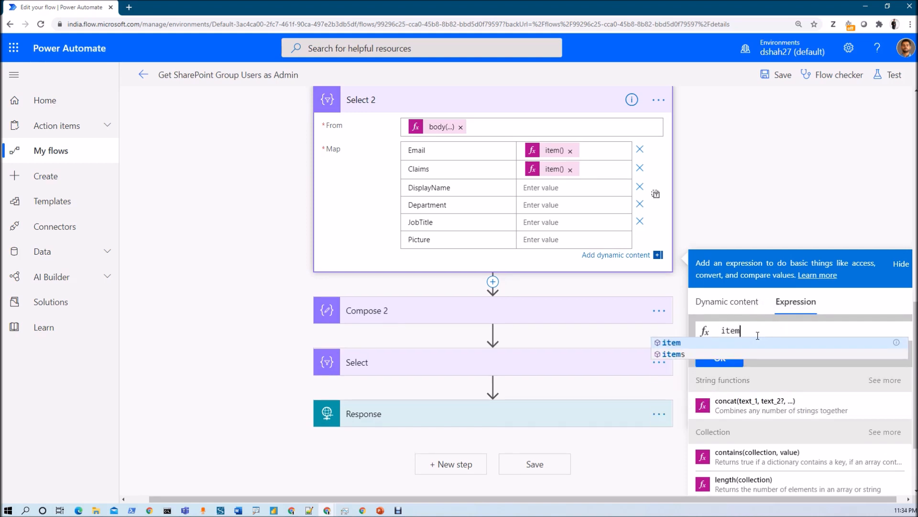
pyautogui.write('(')
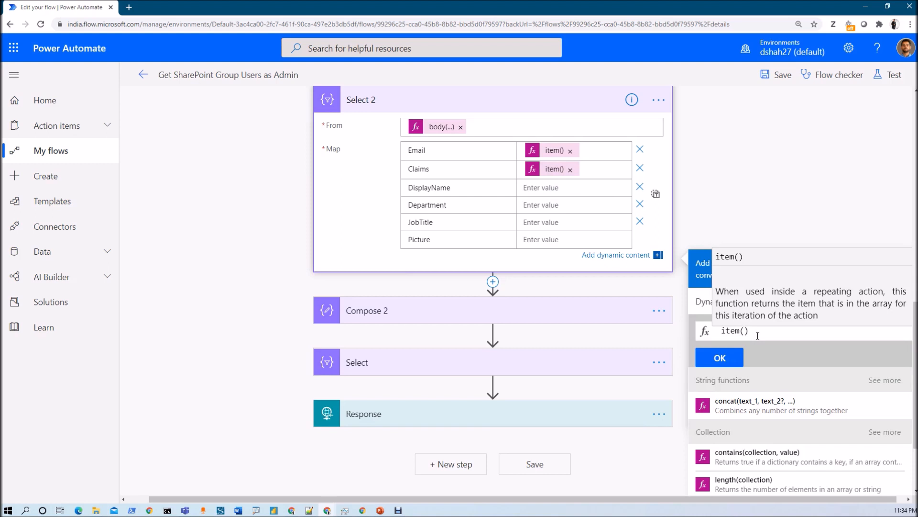
pyautogui.write(')')
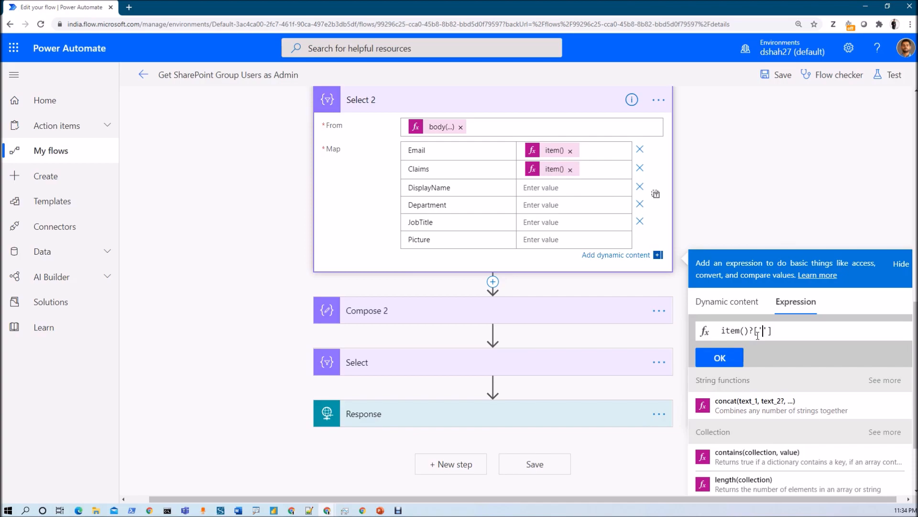
pyautogui.click(570, 221)
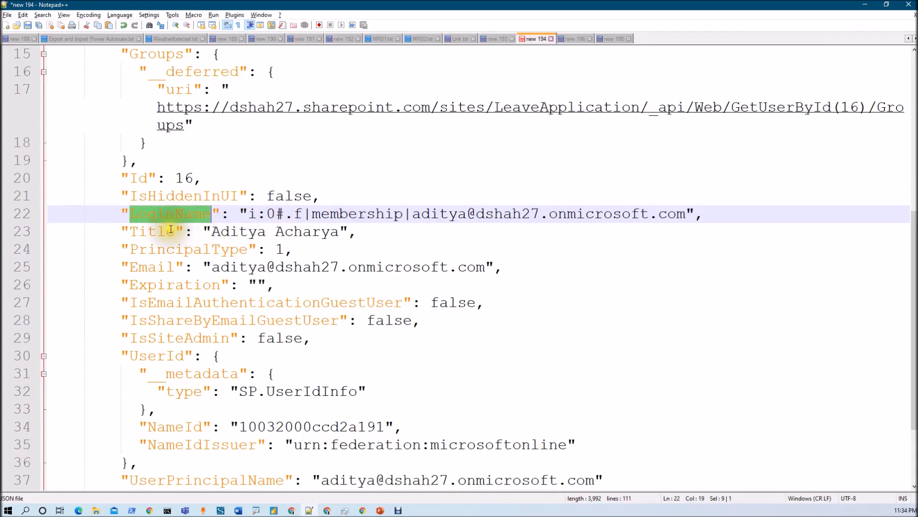
pyautogui.doubleClick(171, 230)
pyautogui.hotkey('ctrl', 'c')
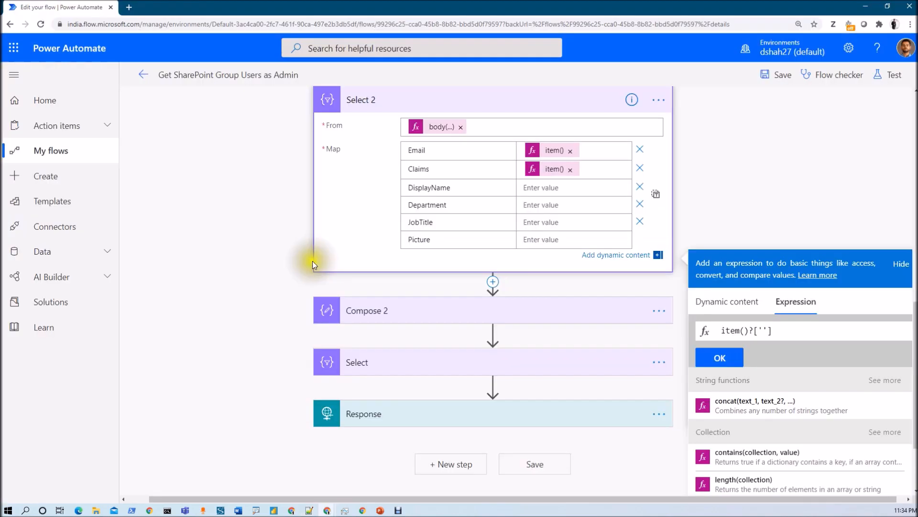
pyautogui.click(764, 330)
pyautogui.hotkey('ctrl', 'v')
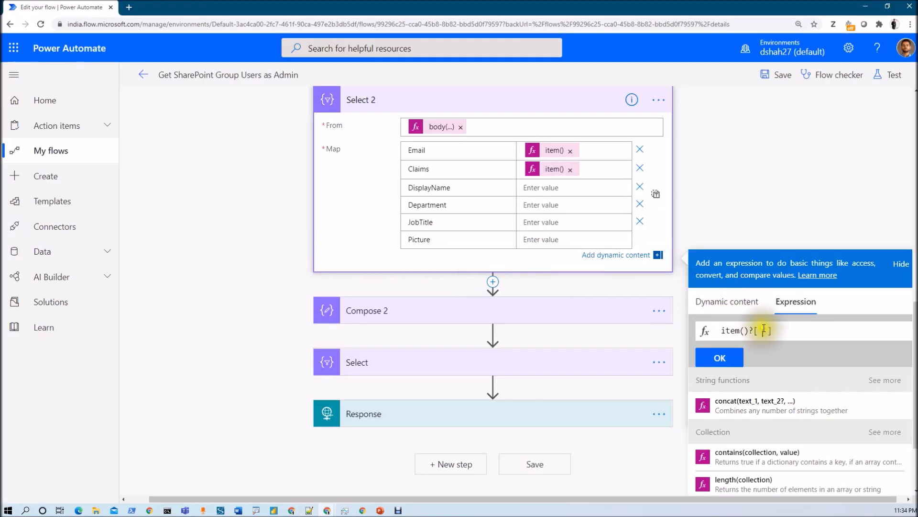
pyautogui.click(721, 358)
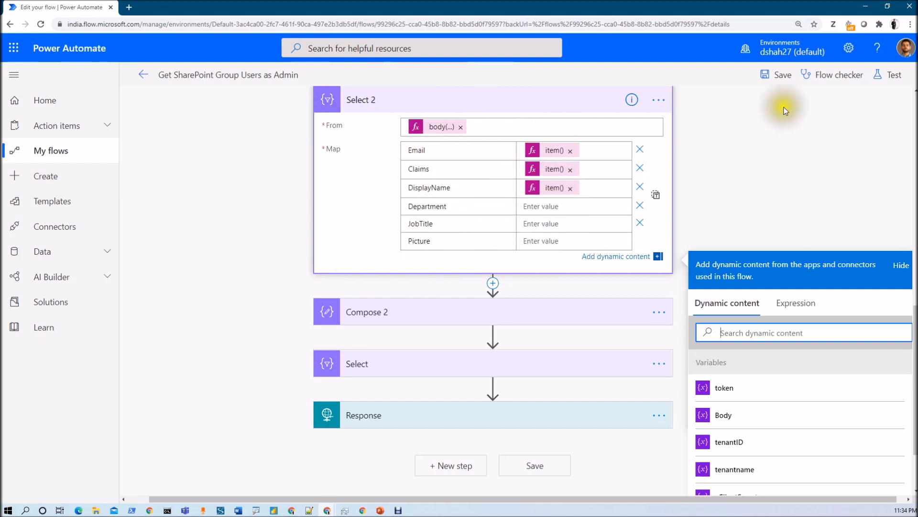
# Step: Save the flow and test it using data from the most recent successful run
pyautogui.click(777, 76)
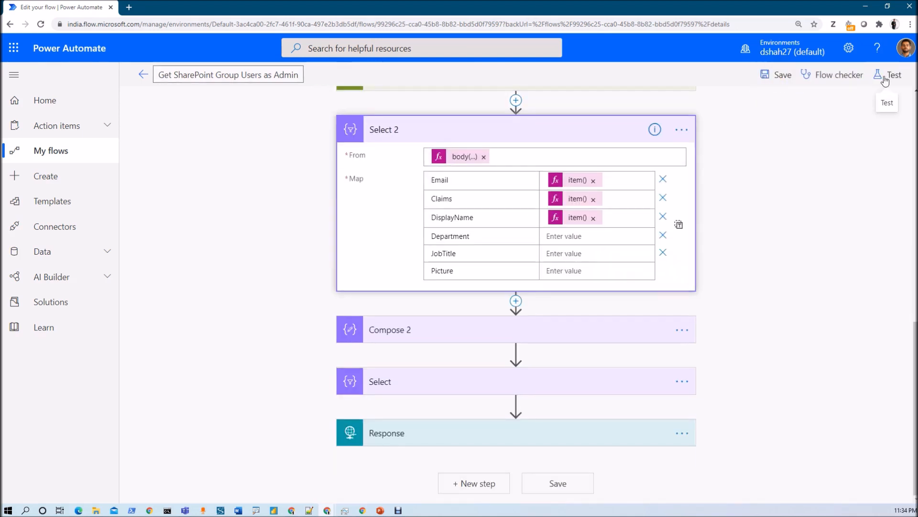
pyautogui.click(885, 77)
pyautogui.click(766, 160)
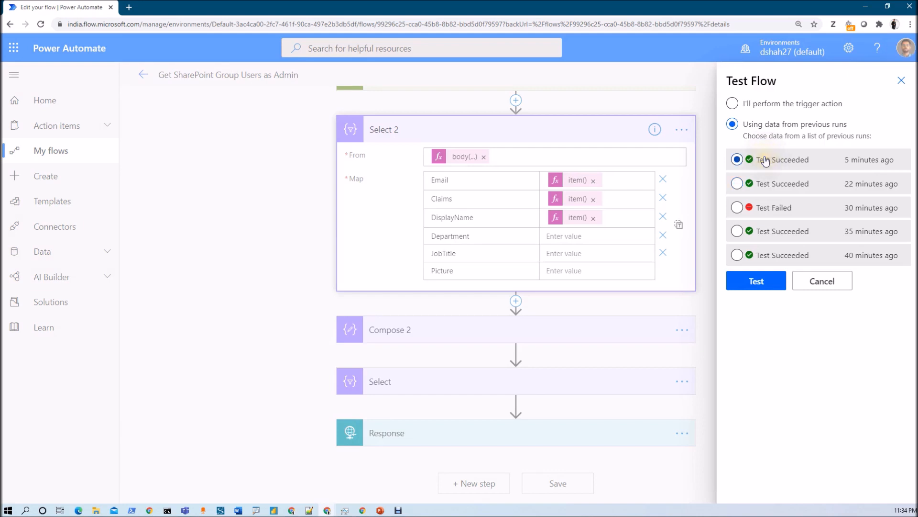
pyautogui.click(765, 286)
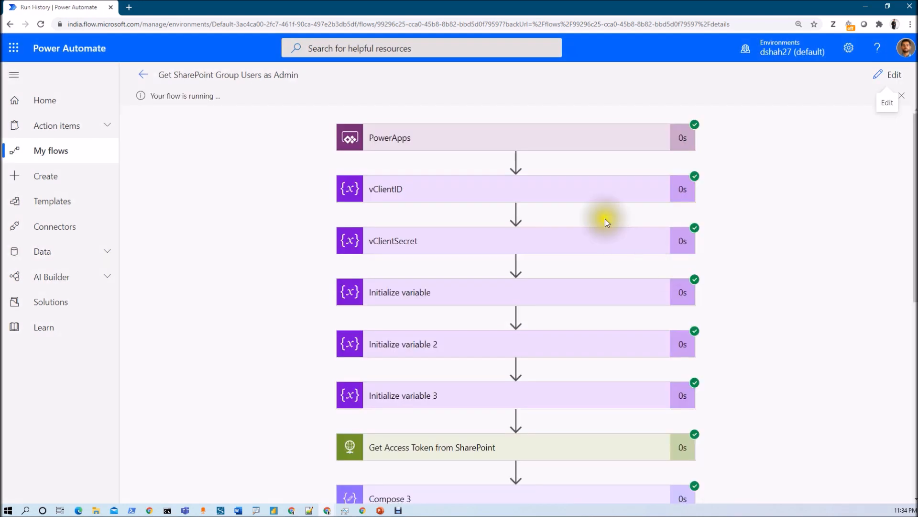
# Step: Inspect the run details of Compose 3 and Initialize variable 4 for the access token value
pyautogui.scroll(-5, 504, 195)
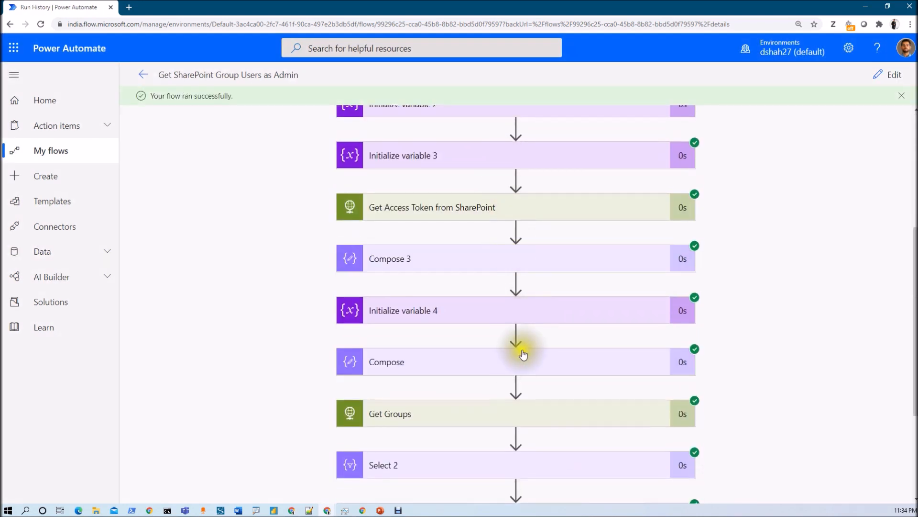
pyautogui.click(471, 258)
pyautogui.scroll(-4, 469, 259)
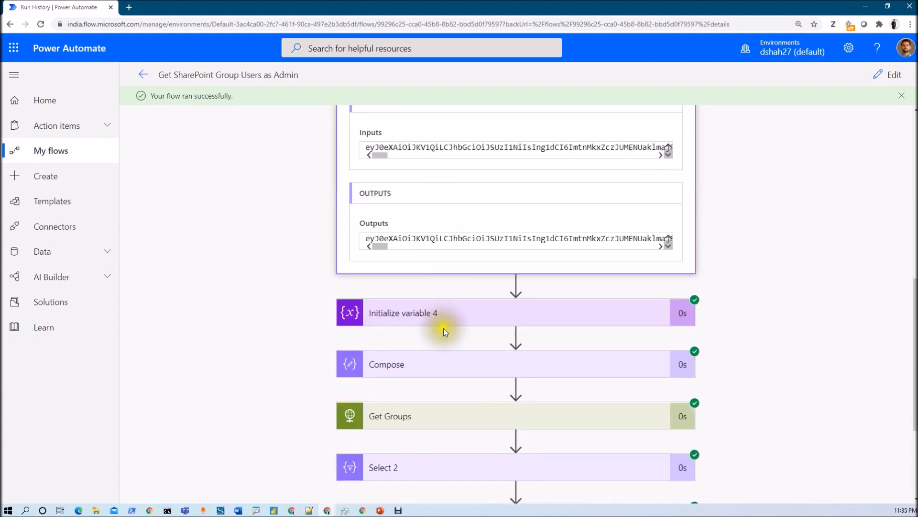
pyautogui.click(437, 313)
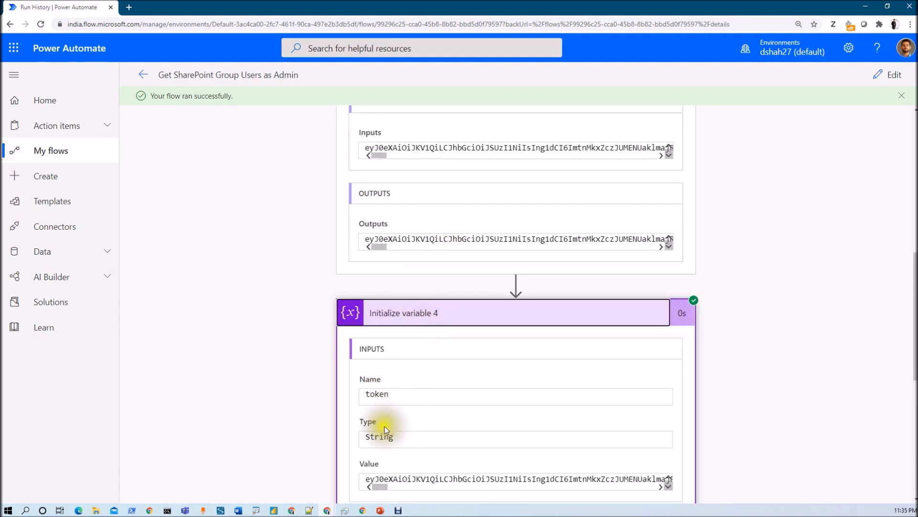
pyautogui.scroll(-7, 435, 415)
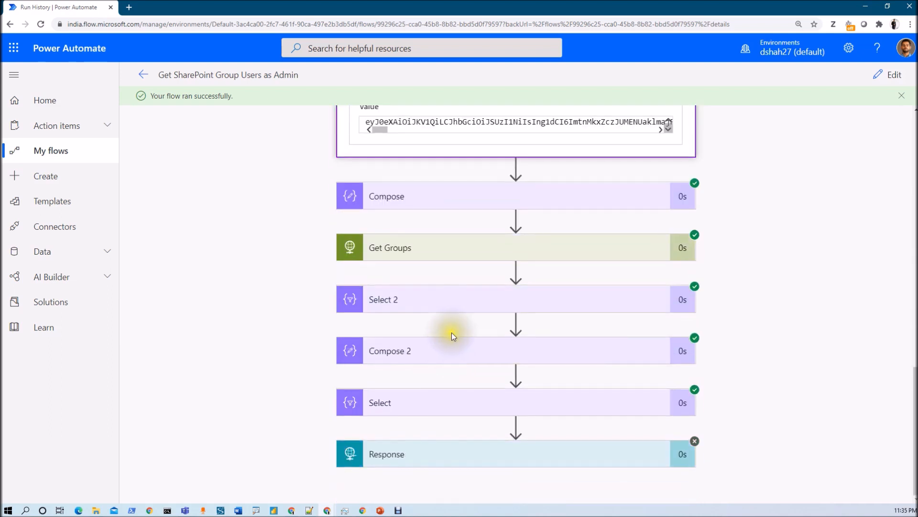
# Step: Examine the Select 2 run details, reading through the reshaped users array in its output body
pyautogui.click(457, 301)
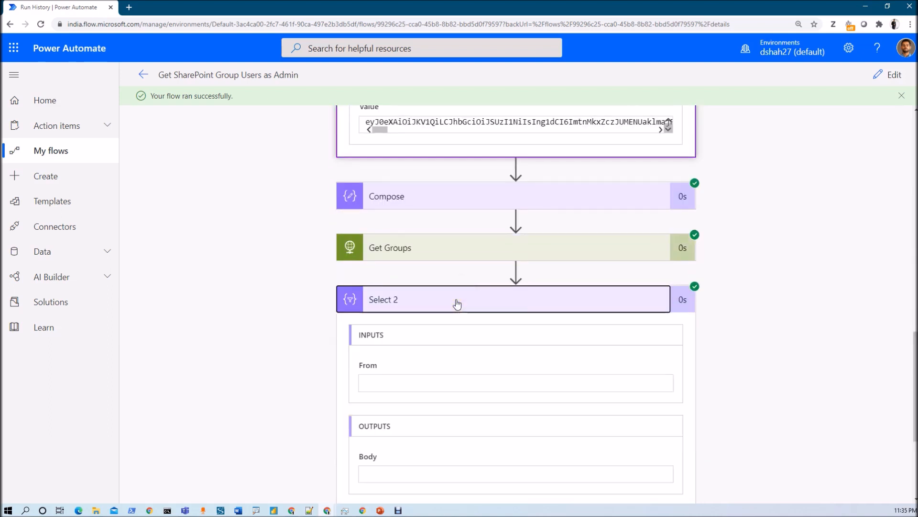
pyautogui.scroll(-5, 445, 316)
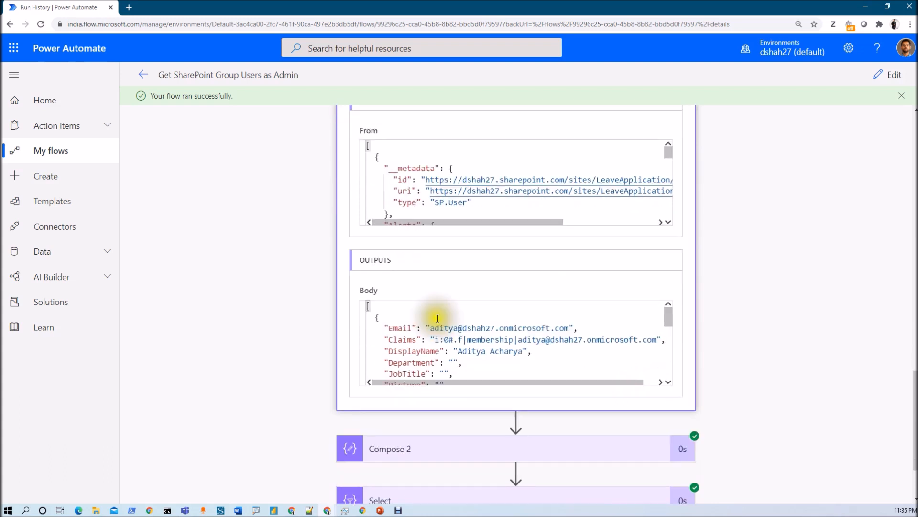
pyautogui.scroll(-2, 440, 328)
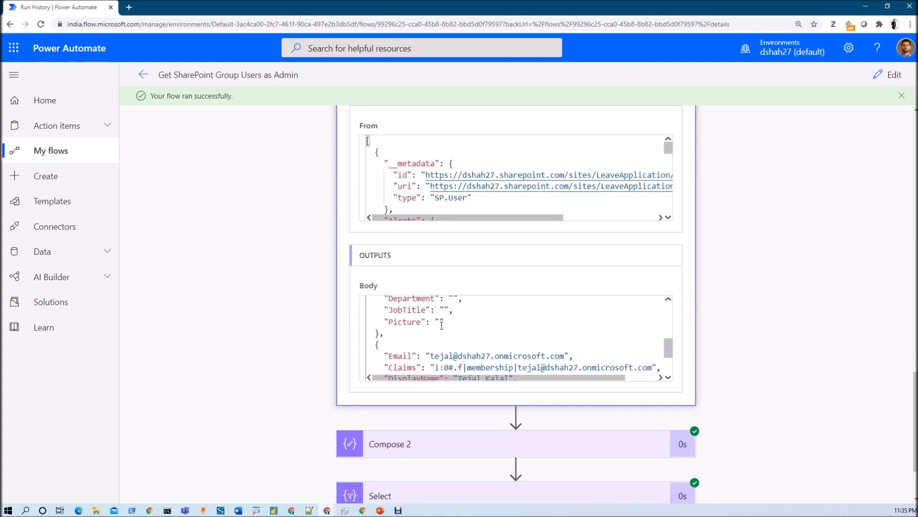
# Step: Check the last entries of the Select 2 output body and select the entire JSON array
pyautogui.scroll(-4, 441, 326)
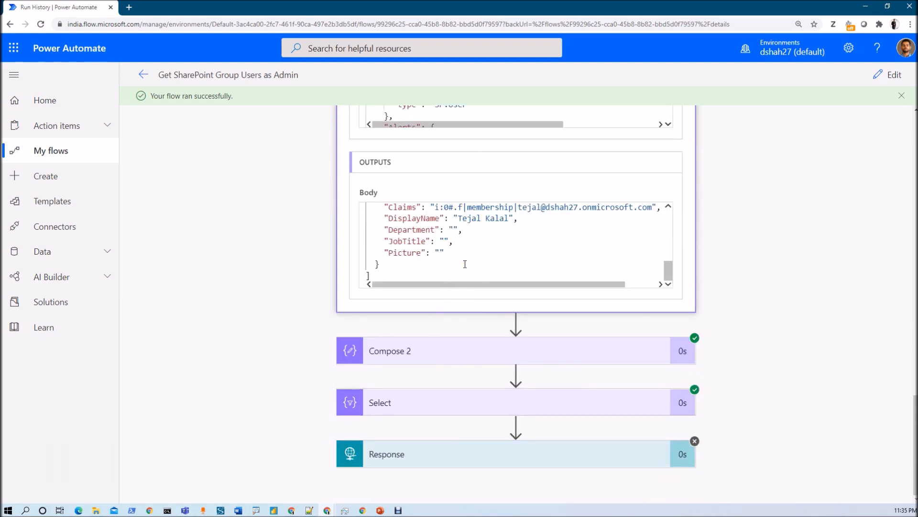
pyautogui.scroll(5, 465, 264)
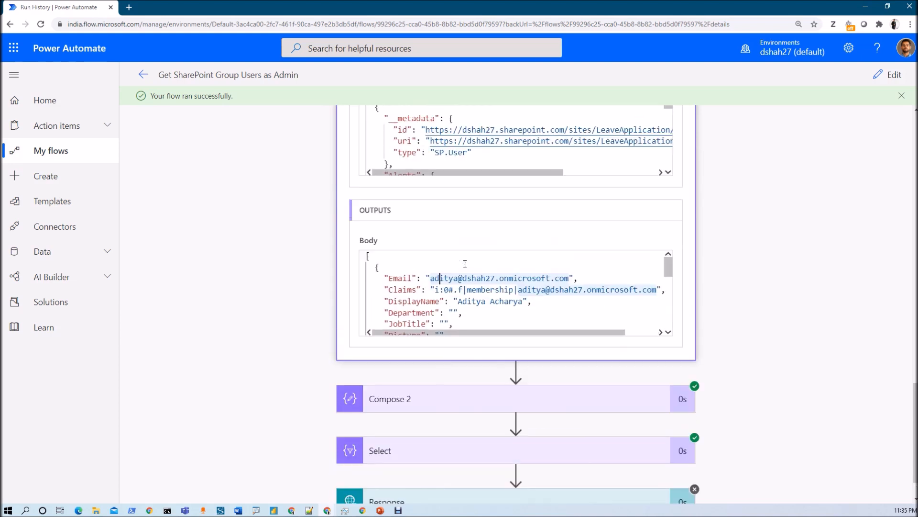
pyautogui.hotkey('ctrl', 'a')
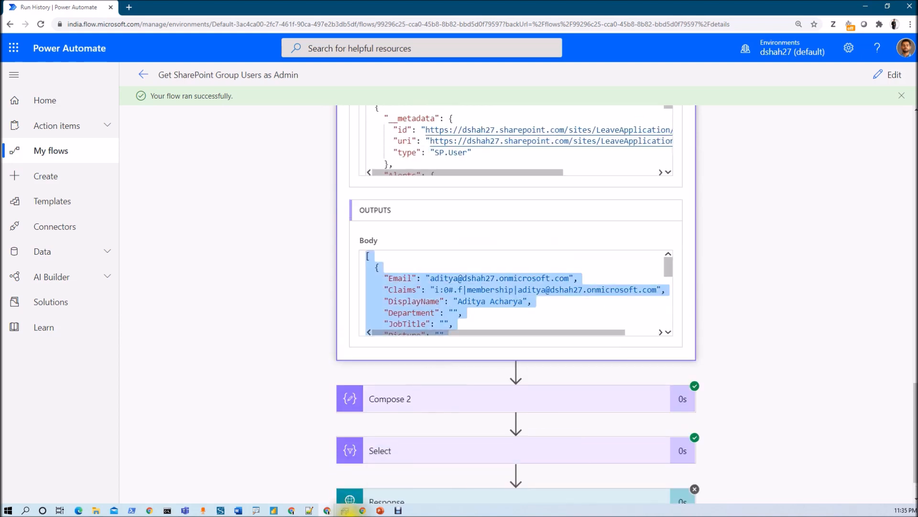
pyautogui.scroll(4, 558, 289)
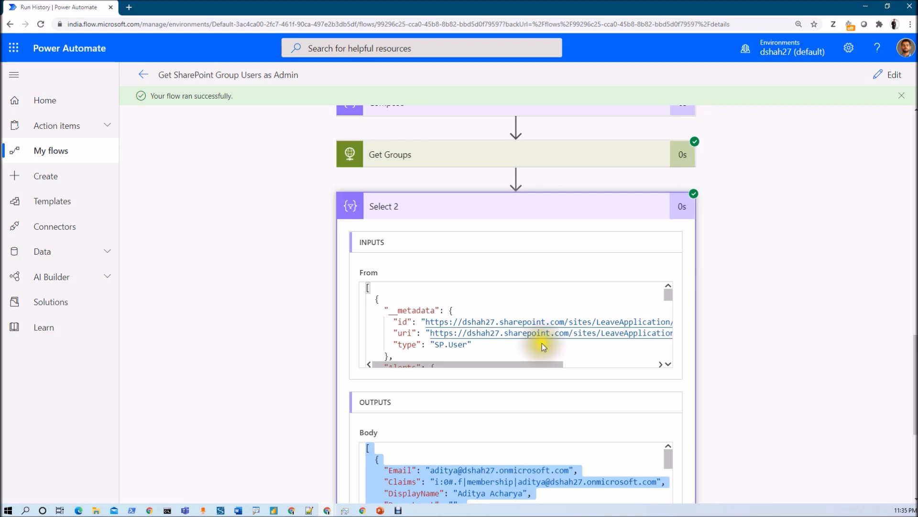
# Step: Switch to the other Chrome window and view the YouTube channel, the Learn2ALL daily updates form and The Power Platform Show page on Anchor
pyautogui.click(293, 510)
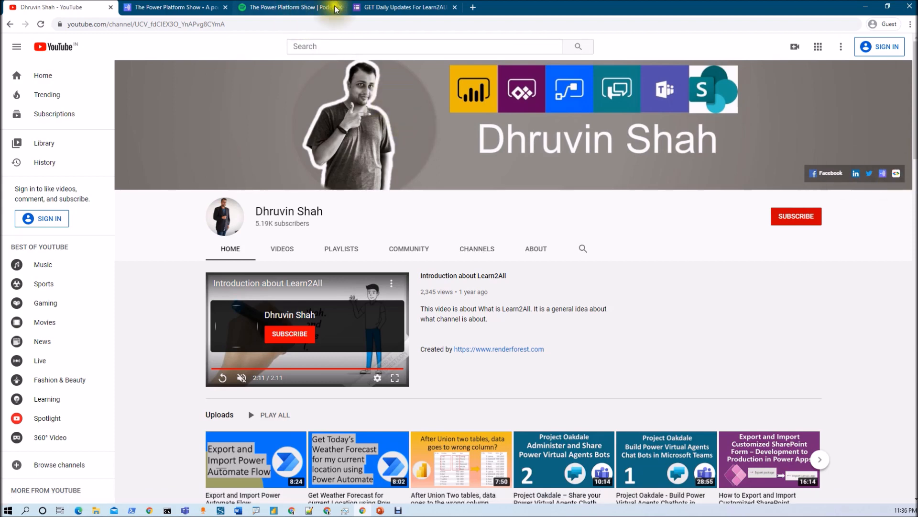
pyautogui.click(362, 6)
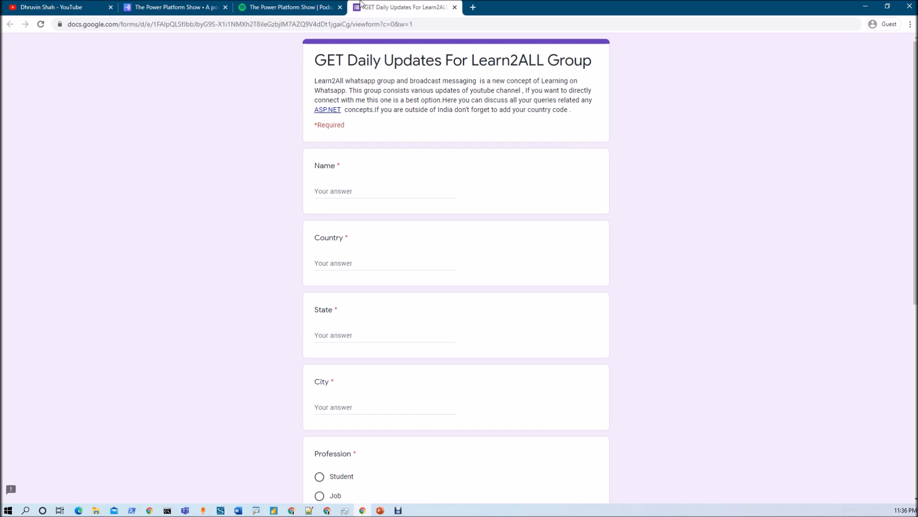
pyautogui.click(63, 8)
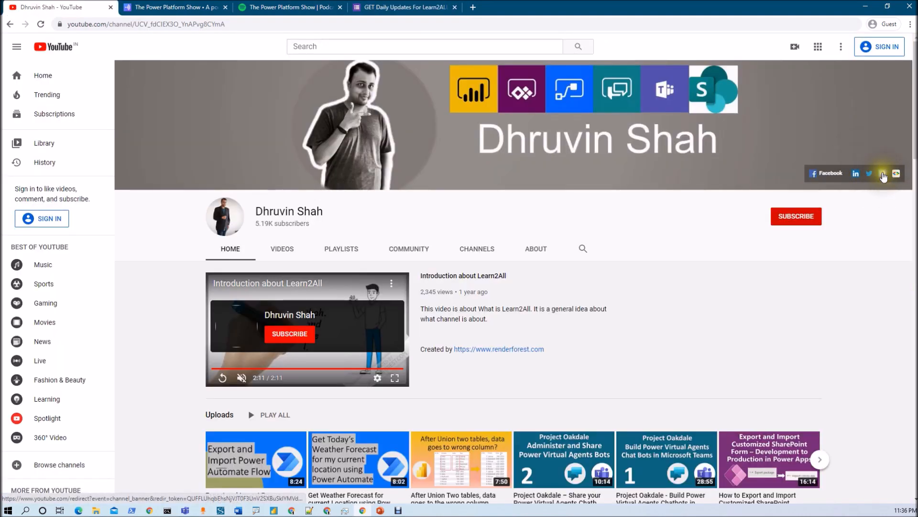
pyautogui.click(213, 9)
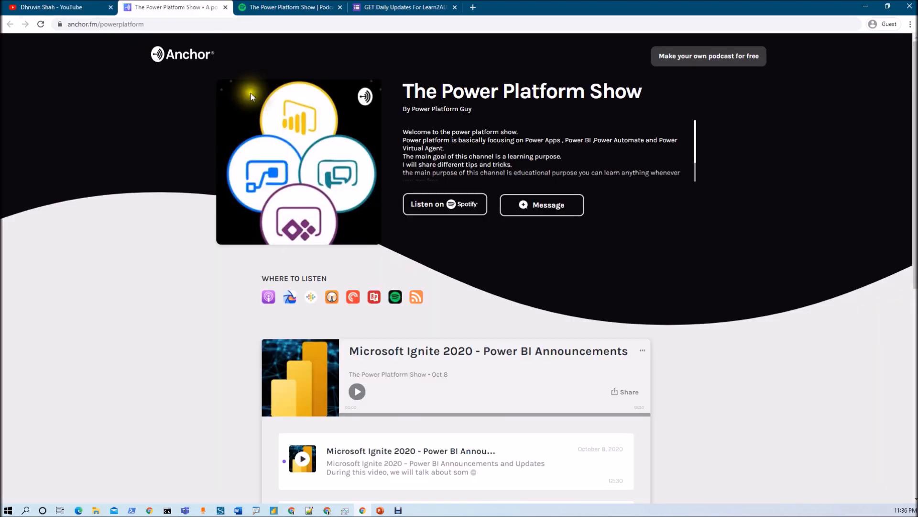